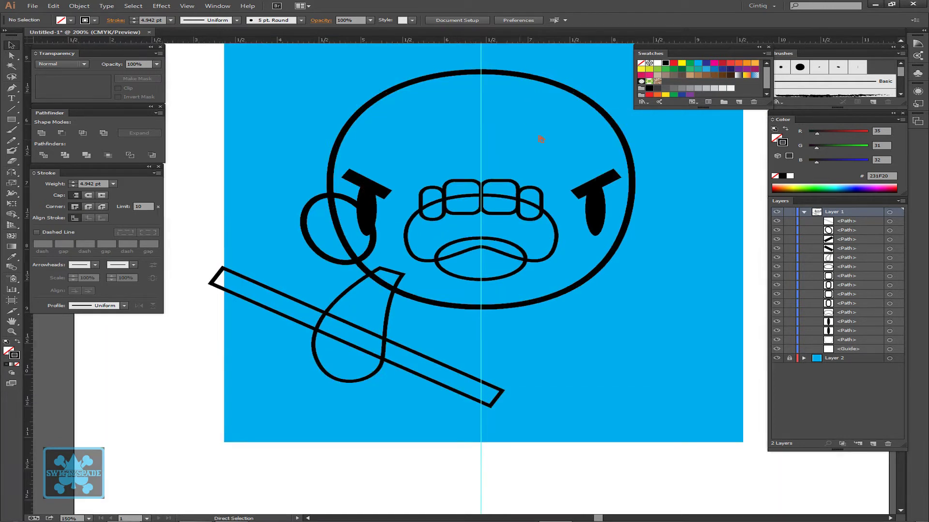
Step: Group the four rounded tooth shapes above the mouth into one object
key("ctrl+equal")
key("ctrl+equal")
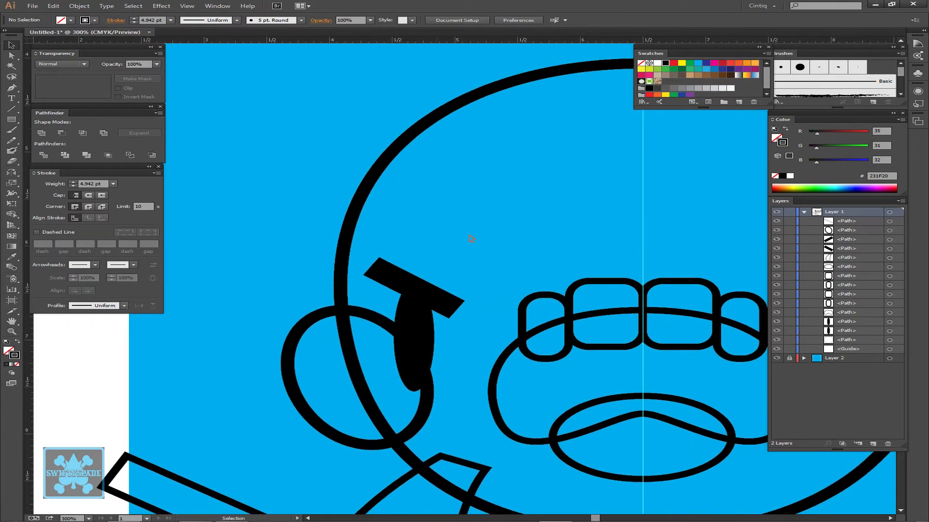
key("space")
left_click_drag(605, 384, 542, 289)
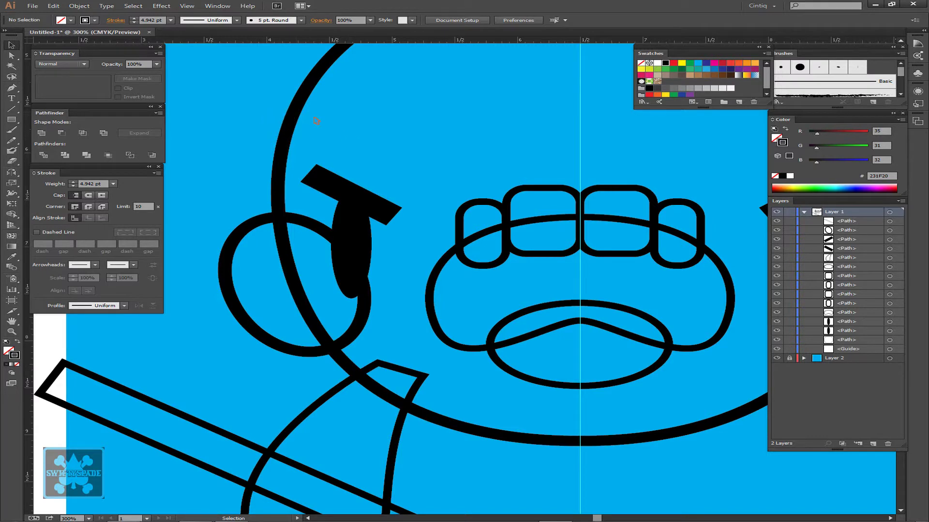
key("space")
left_click_drag(304, 238, 313, 190)
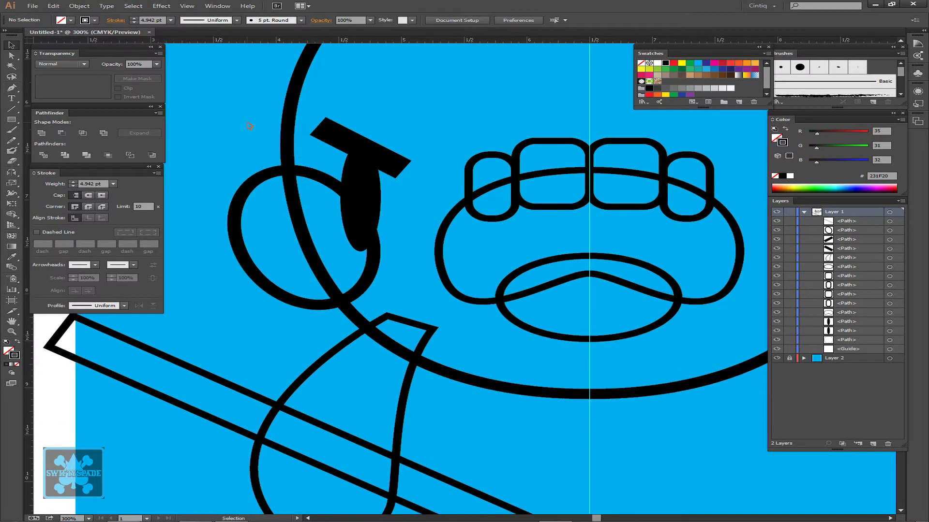
key("space")
left_click_drag(336, 102, 244, 219)
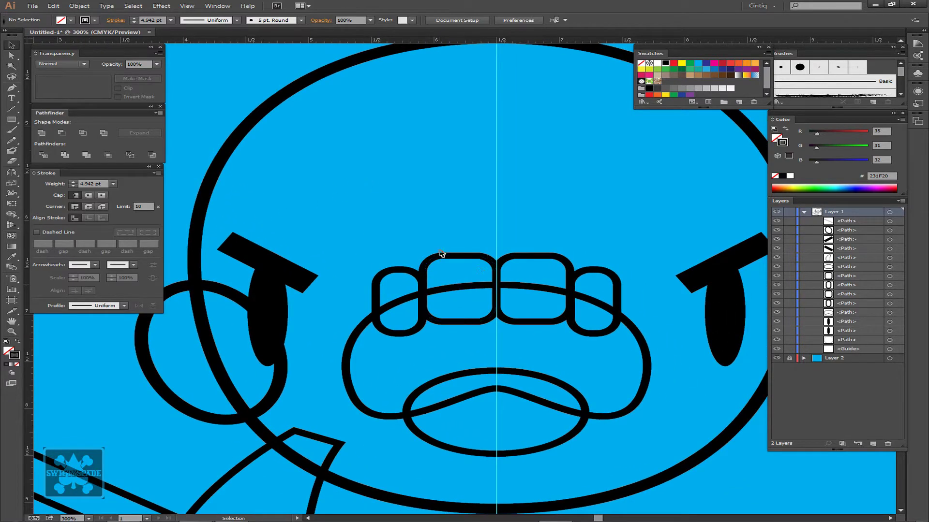
key("space")
left_click_drag(517, 268, 473, 266)
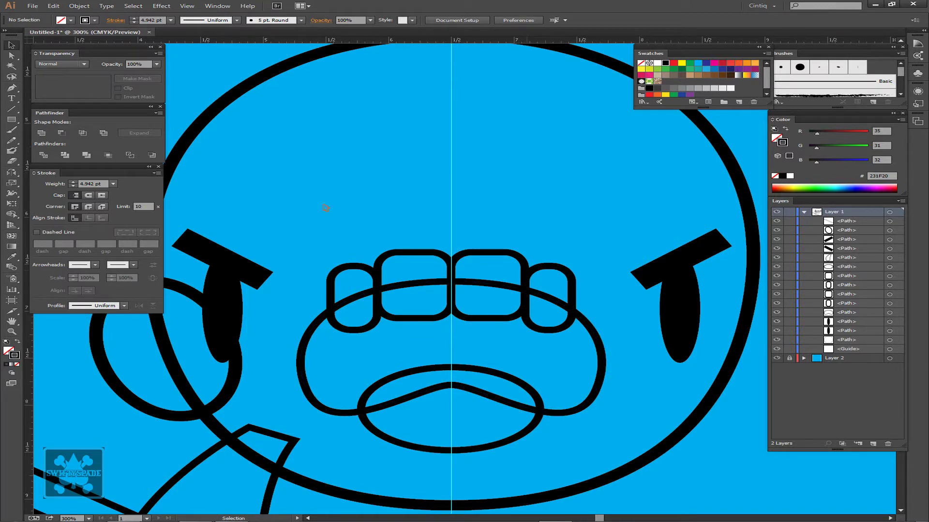
left_click_drag(562, 276, 565, 278)
right_click(495, 261)
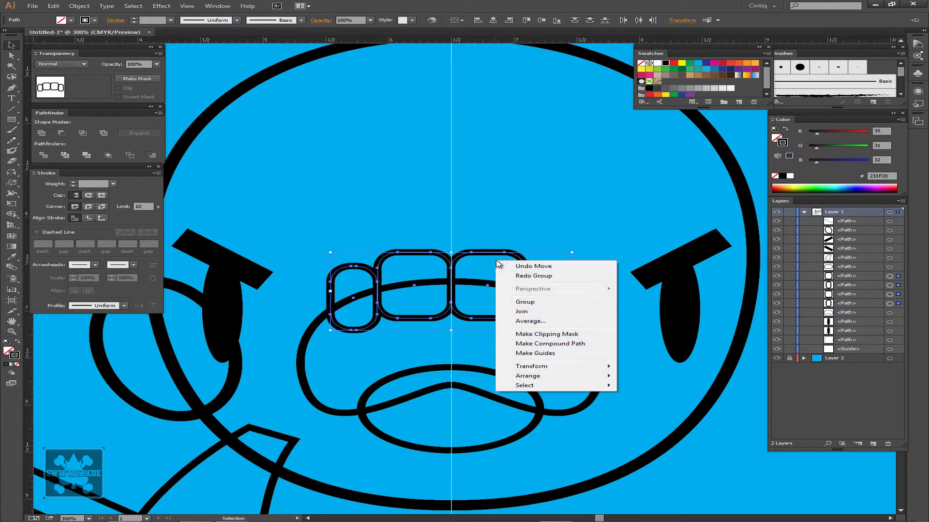
left_click(524, 301)
left_click(622, 382)
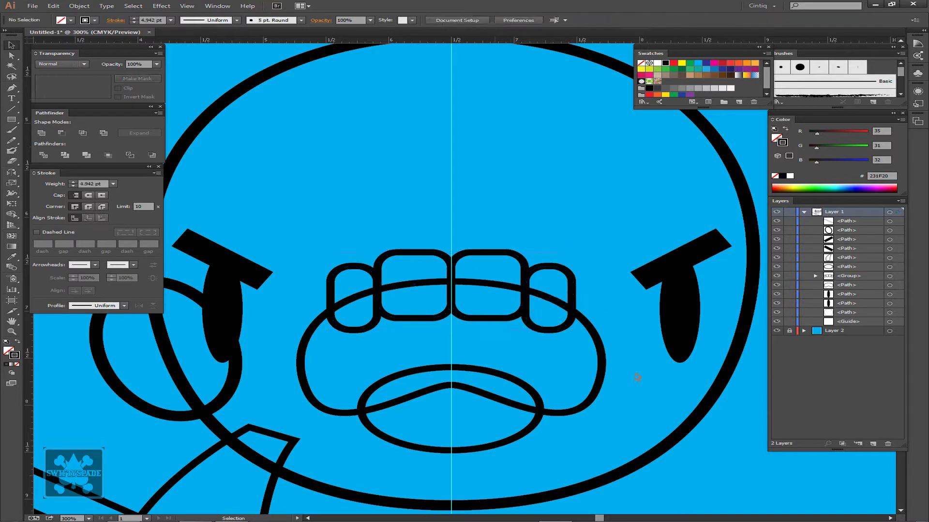
Step: Copy the mouth outline, and add an opacity mask to the teeth group with Clip turned off
left_click(601, 361)
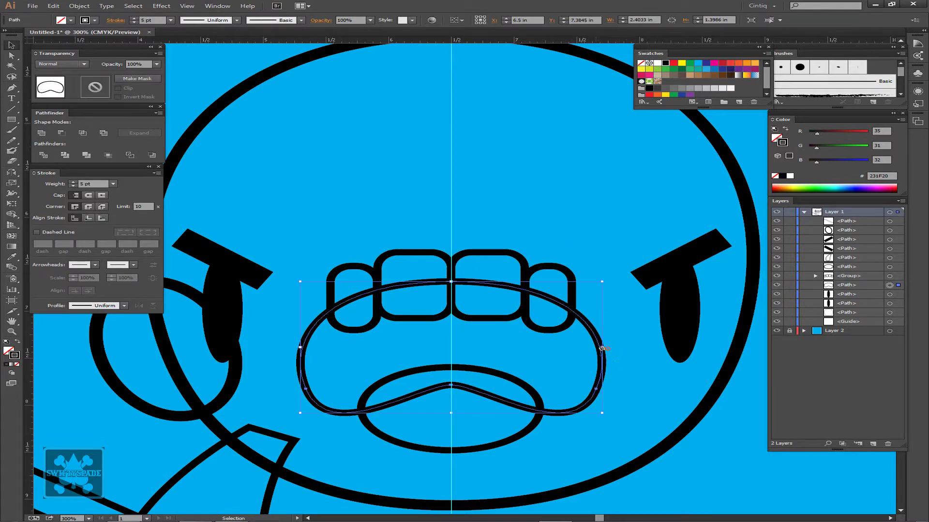
key("a")
key("v")
left_click(383, 237)
left_click_drag(411, 262, 411, 262)
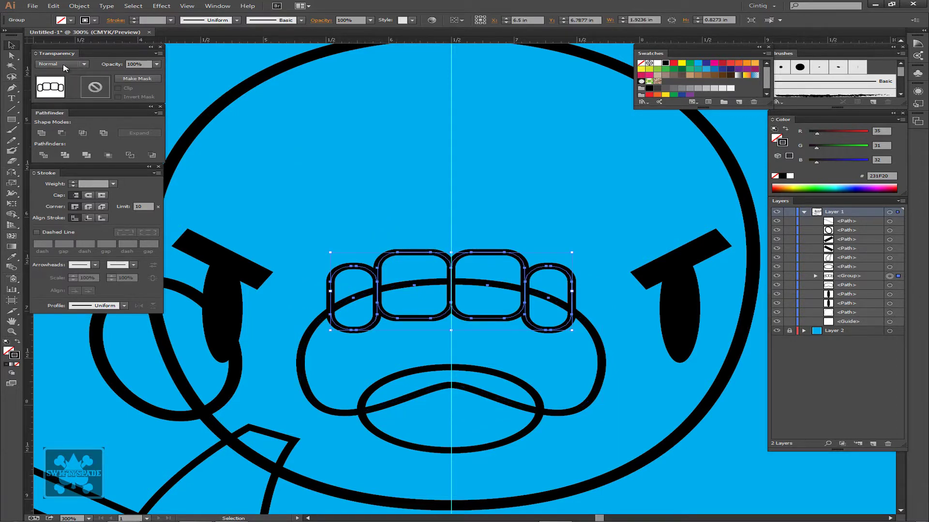
left_click(93, 88)
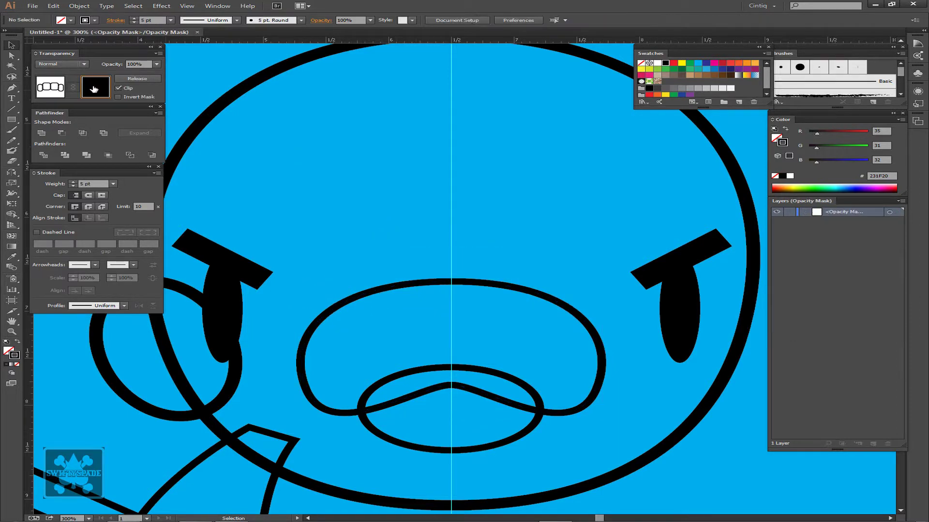
left_click(118, 89)
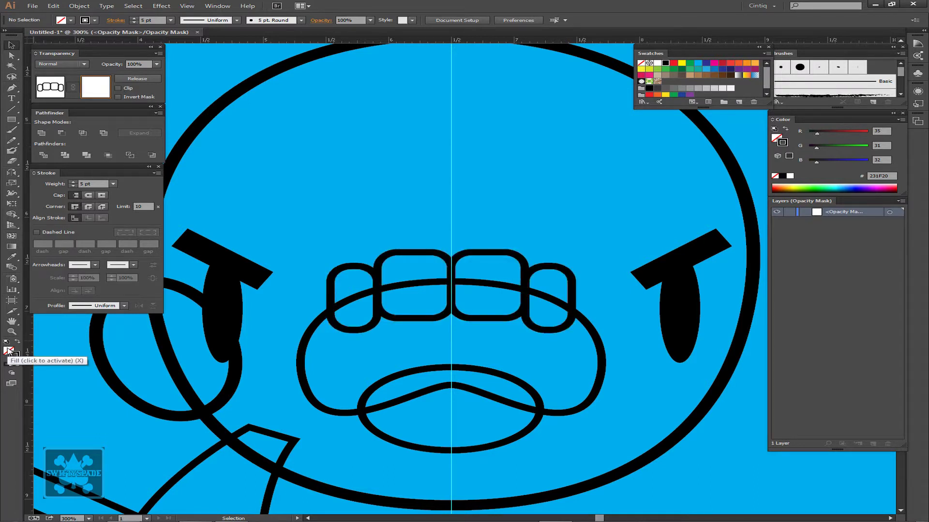
Step: Paste the mouth outline in place inside the teeth's opacity mask and fill it black
key("ctrl+f")
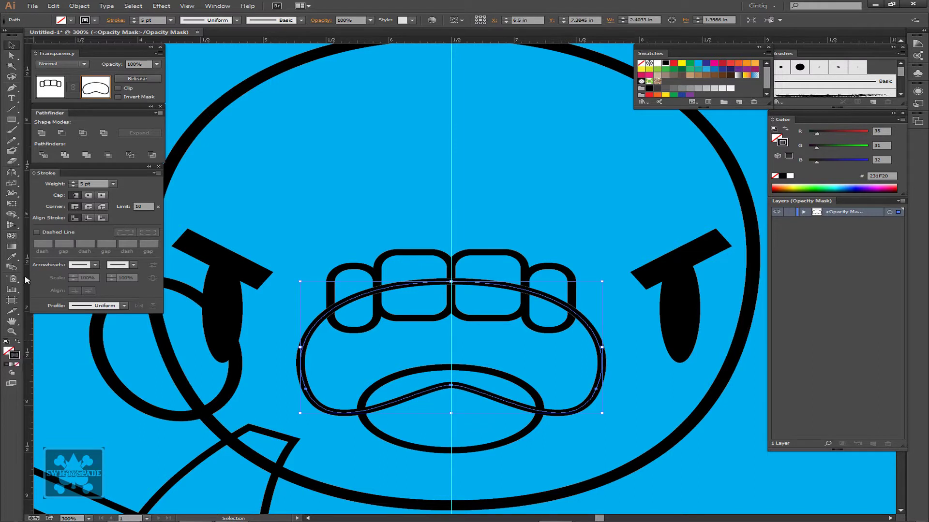
left_click(9, 352)
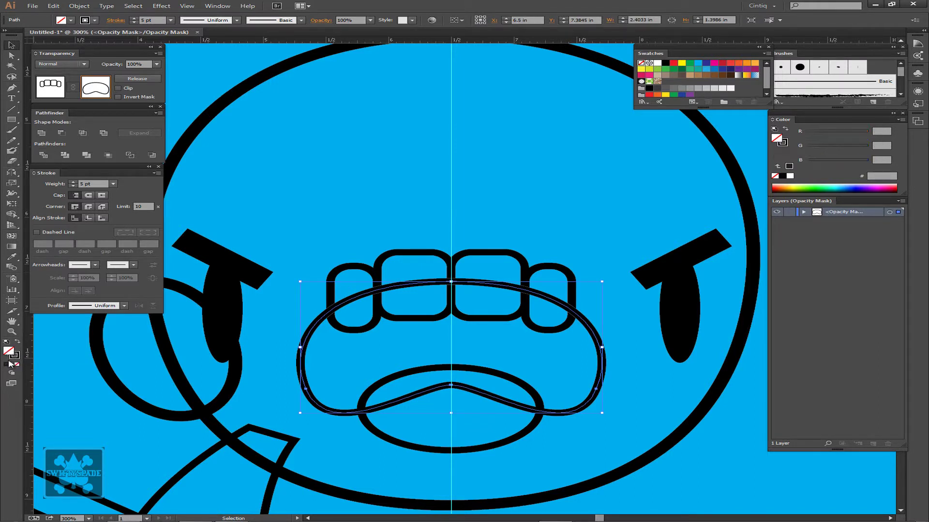
left_click(7, 365)
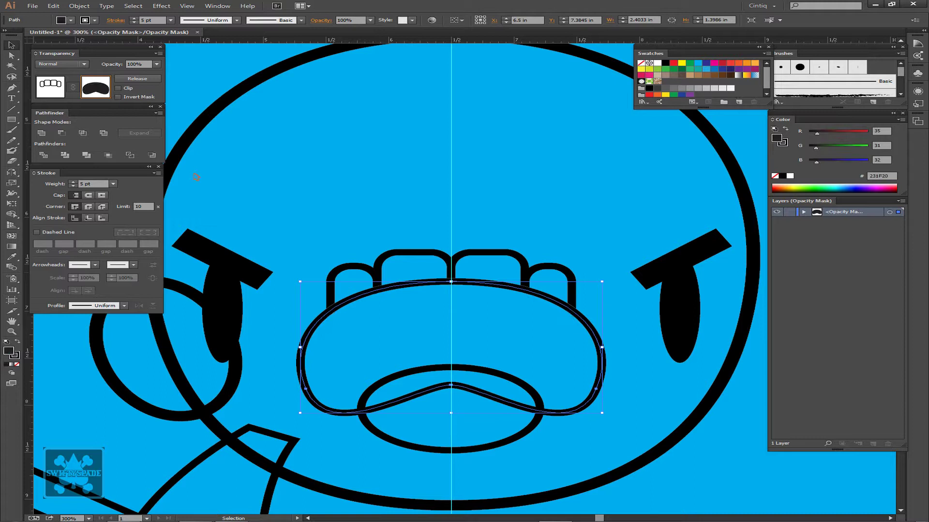
Step: Turn on Clip and Invert Mask for the teeth's opacity mask, and return to editing the artwork
left_click(118, 88)
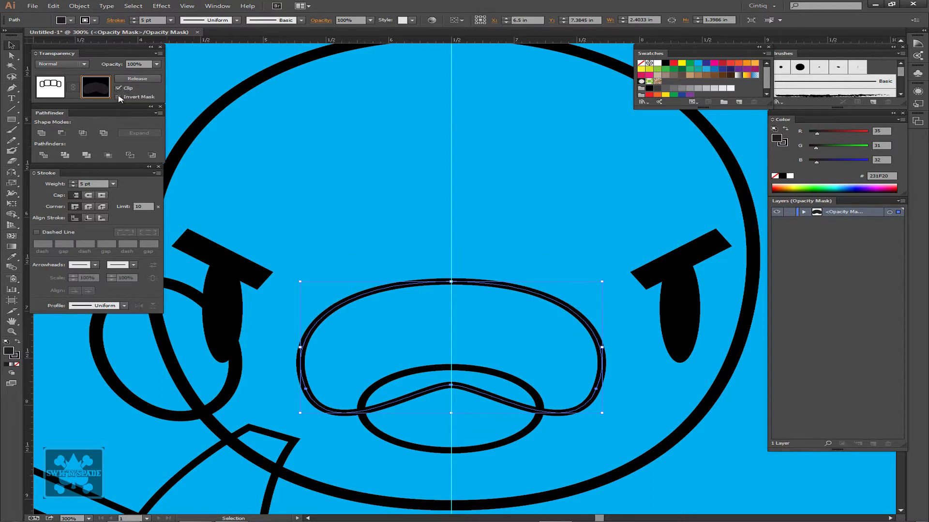
left_click(119, 96)
left_click(333, 239)
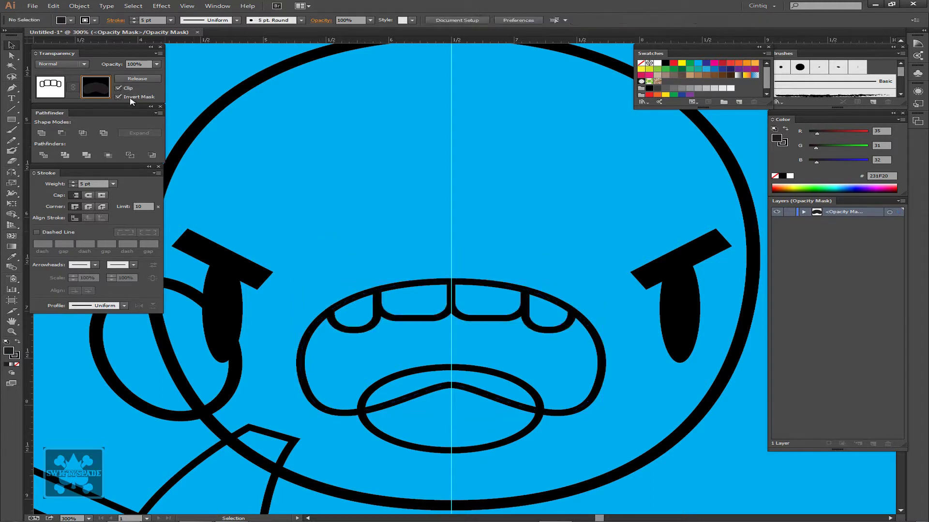
left_click(49, 89)
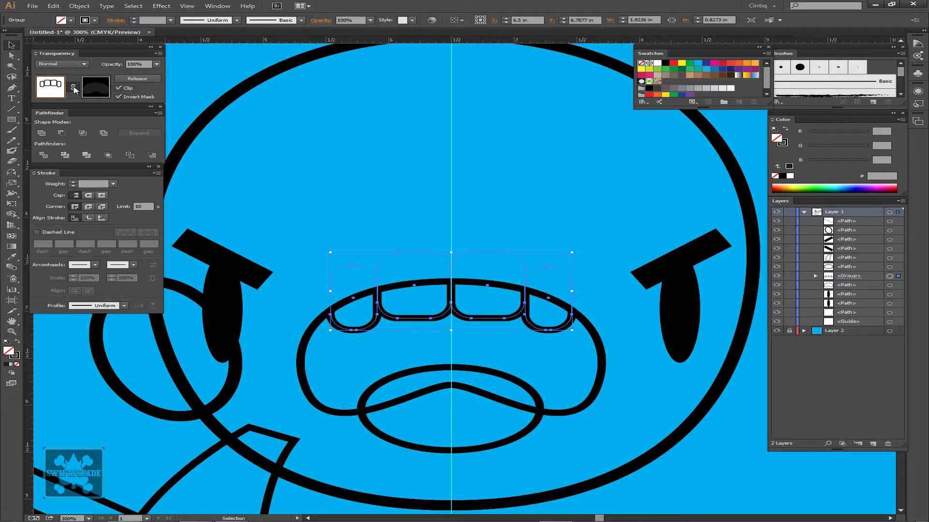
left_click(318, 222)
Step: Add an opacity mask to the tongue ellipse with Clip turned off
key("space")
left_click_drag(426, 412, 381, 316)
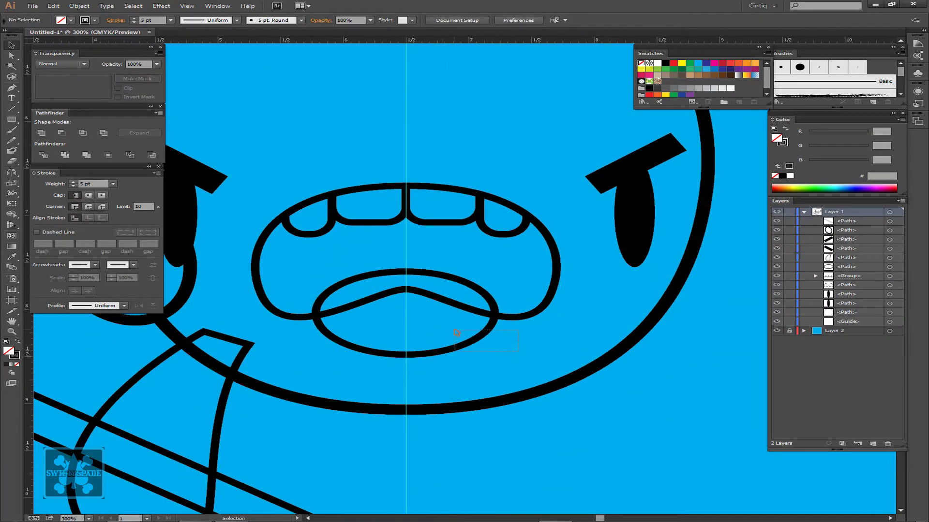
left_click_drag(456, 333, 453, 331)
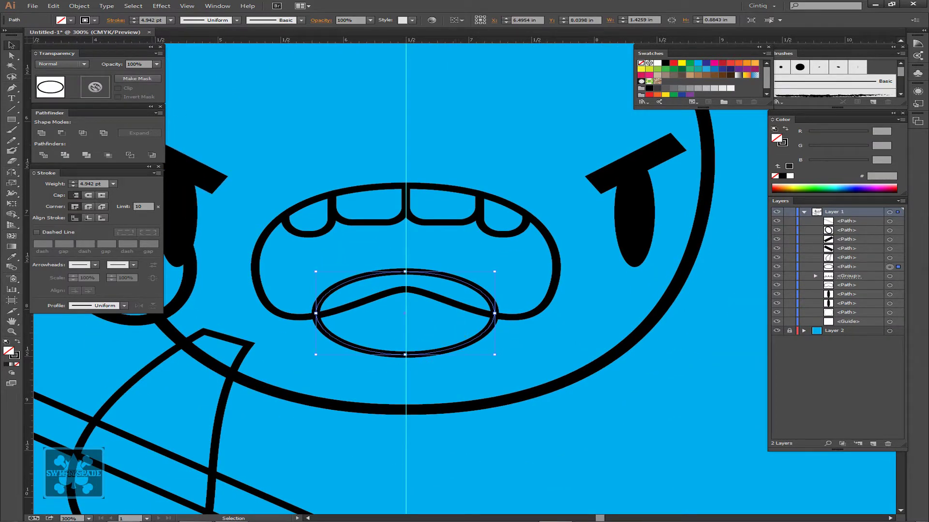
left_click(137, 78)
left_click(118, 89)
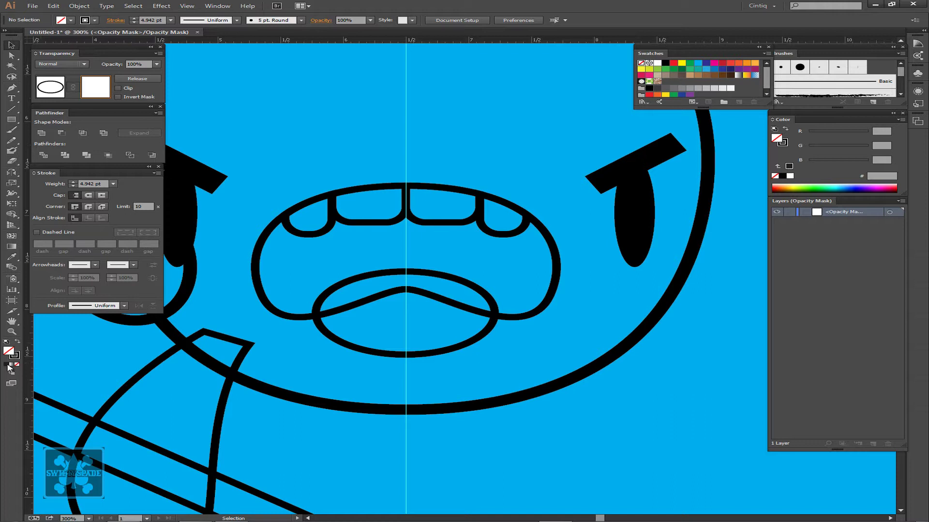
Step: Trim the tongue to the mouth with a black-filled mouth outline pasted in place in its mask, using Clip and Invert Mask
key("ctrl+f")
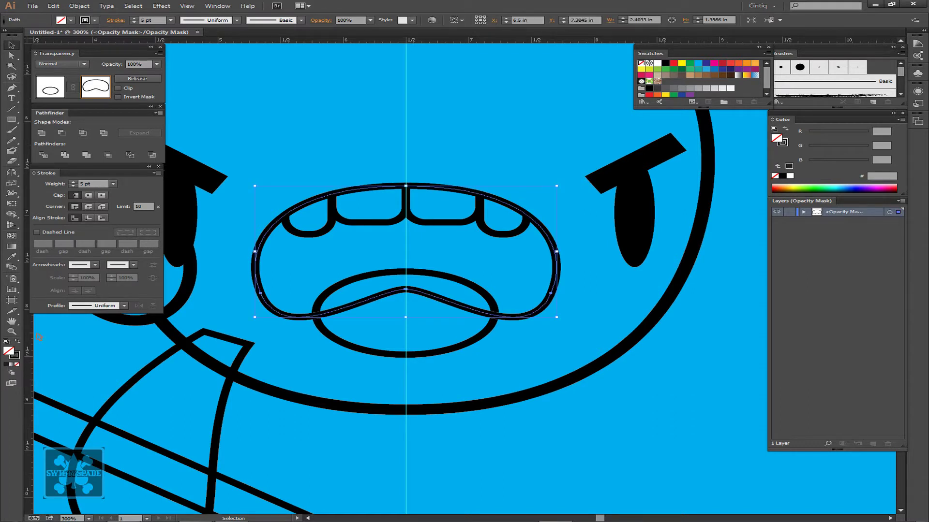
left_click(7, 365)
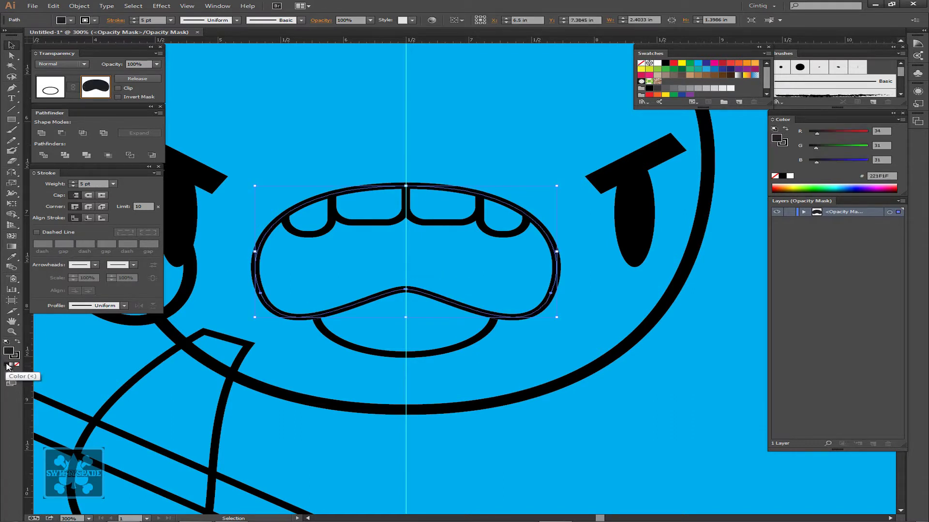
left_click(119, 89)
left_click(119, 97)
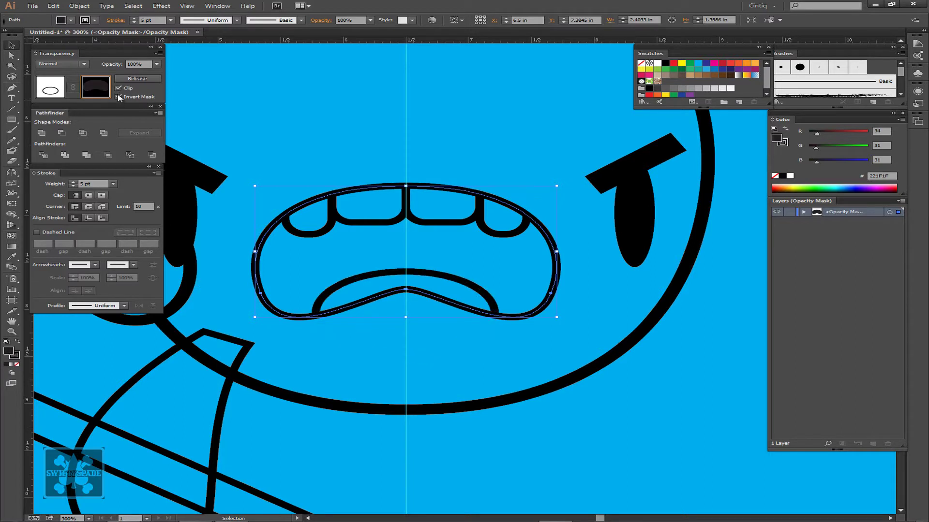
left_click(337, 128)
left_click_drag(332, 124, 318, 183)
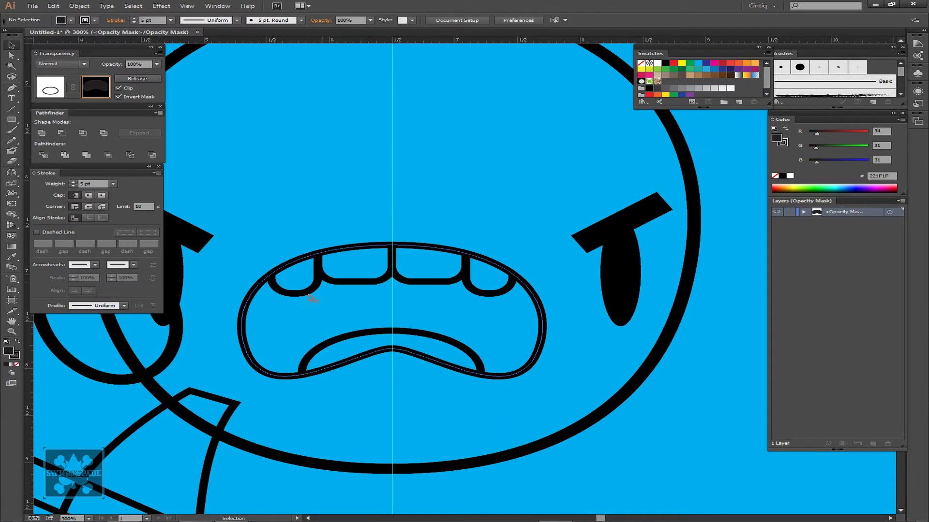
left_click(51, 85)
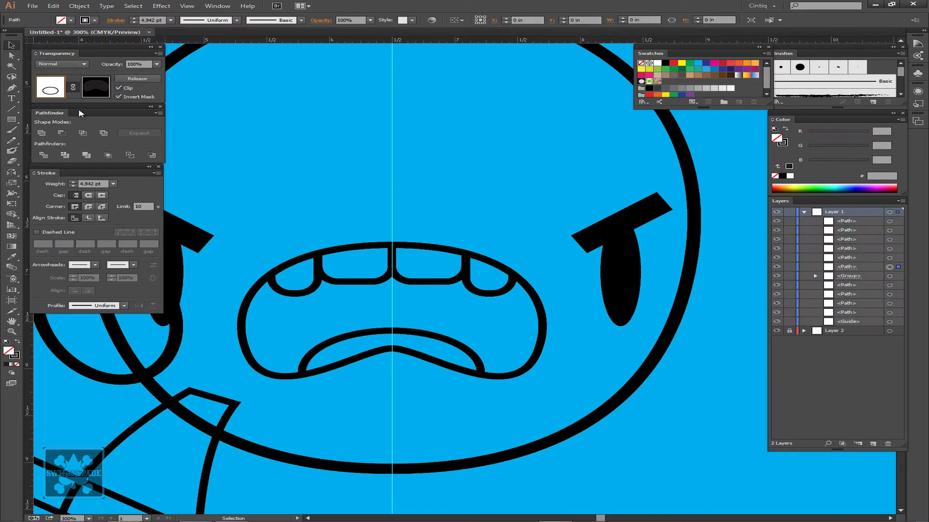
Step: Fill the teeth group with white
left_click(296, 294)
left_click(297, 291)
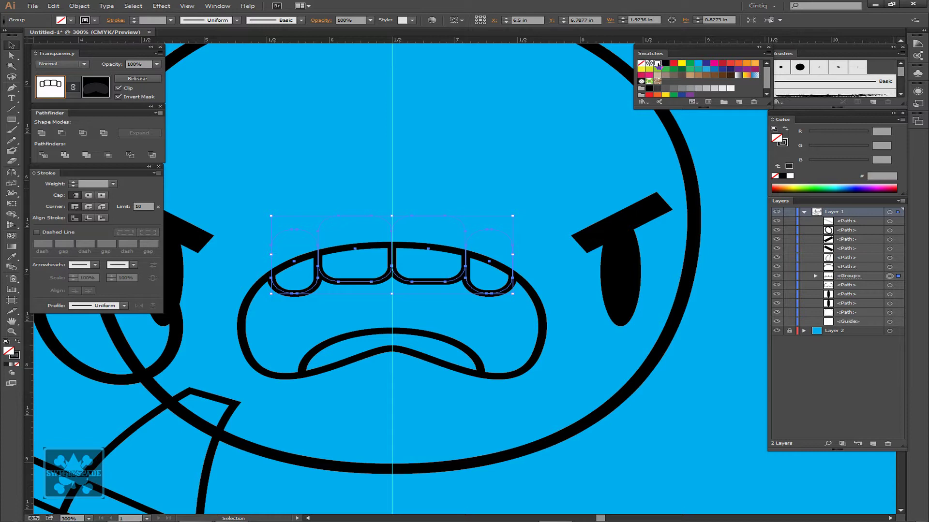
left_click(658, 63)
left_click(555, 325)
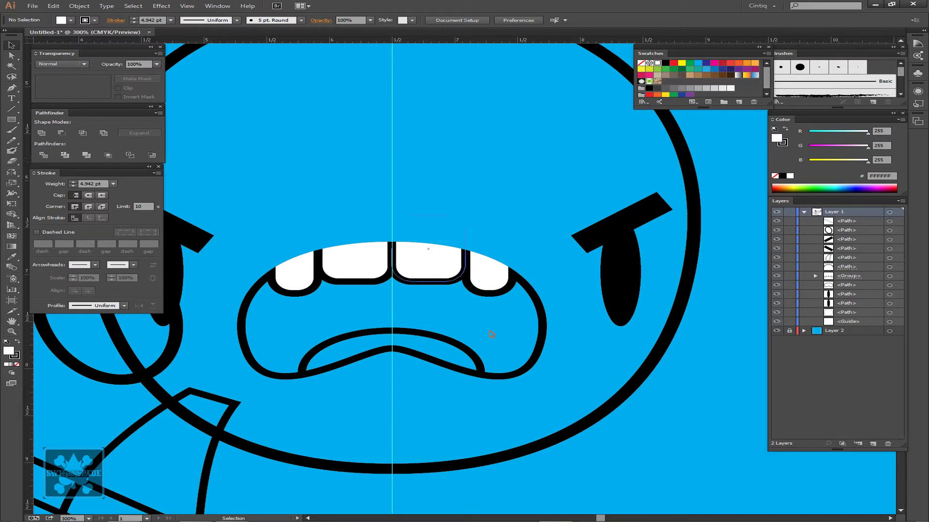
Step: Paste a copy of the mouth outline in place above all the artwork and lock it
key("a")
key("ctrl+f")
key("v")
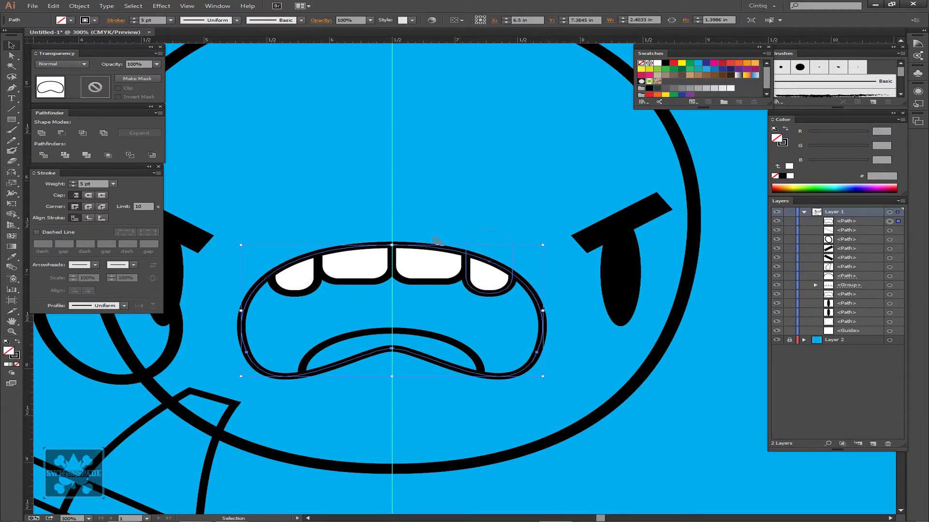
left_click(790, 222)
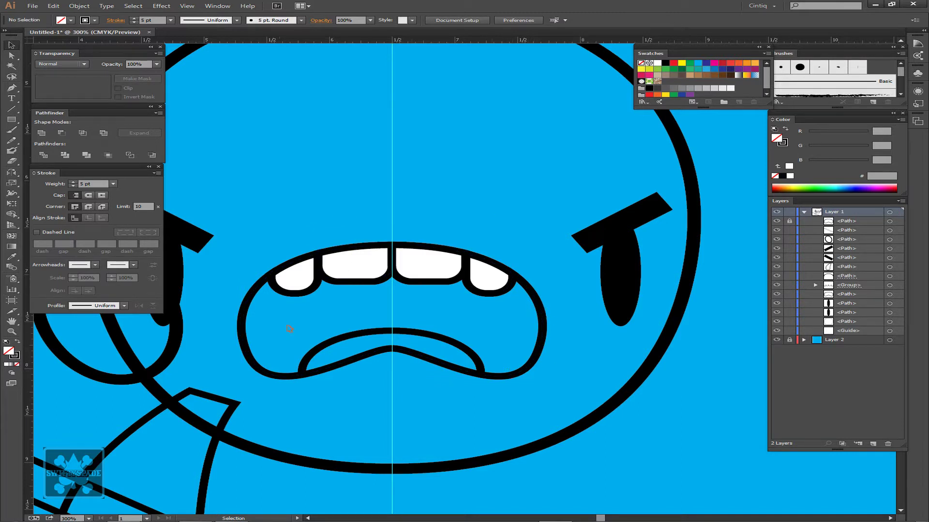
Step: Fill the masked tongue ellipse with red (ED1C24)
left_click(451, 343)
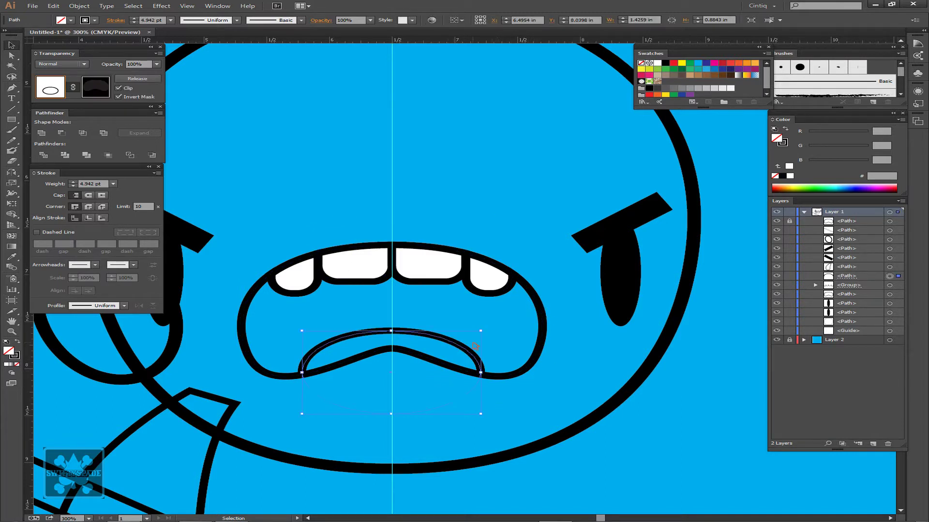
left_click(673, 63)
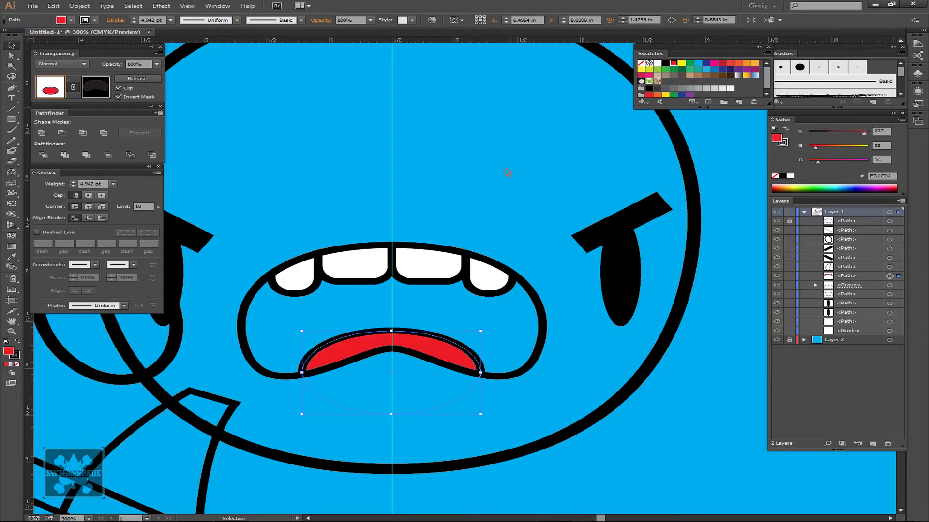
left_click(504, 170)
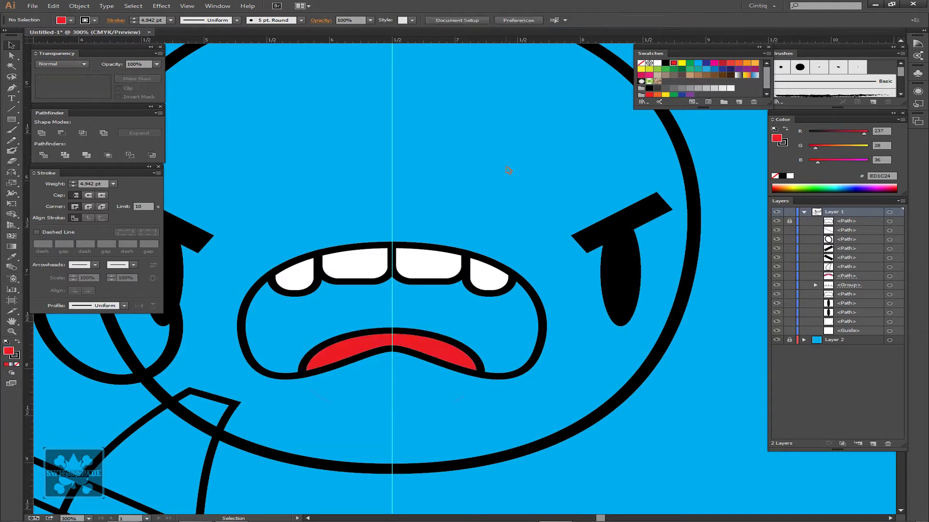
Step: Fill the original mouth shape behind the teeth and tongue with black
left_click(532, 327)
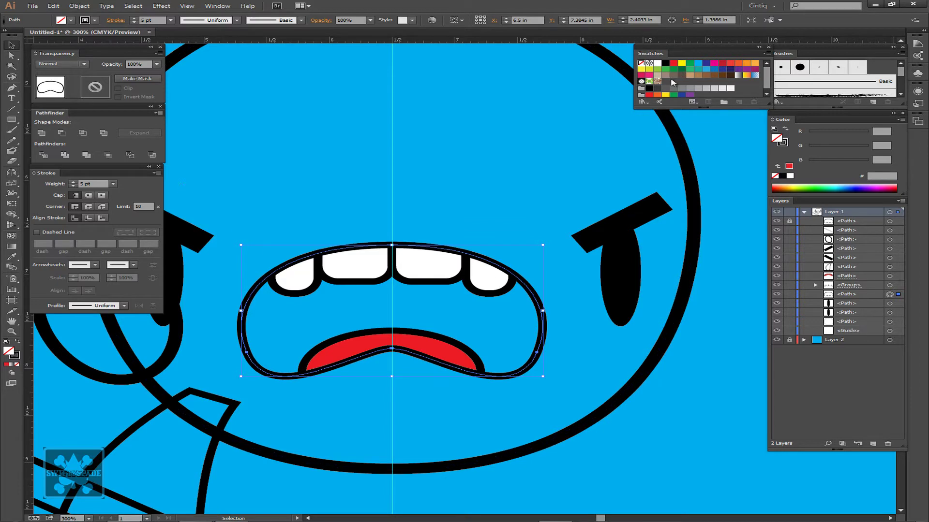
left_click(650, 89)
left_click(492, 114)
Step: Copy the head outline and add an opacity mask with clipping off to the ear ellipse on the head's left side
left_click_drag(355, 266, 643, 218)
left_click_drag(539, 228, 477, 260)
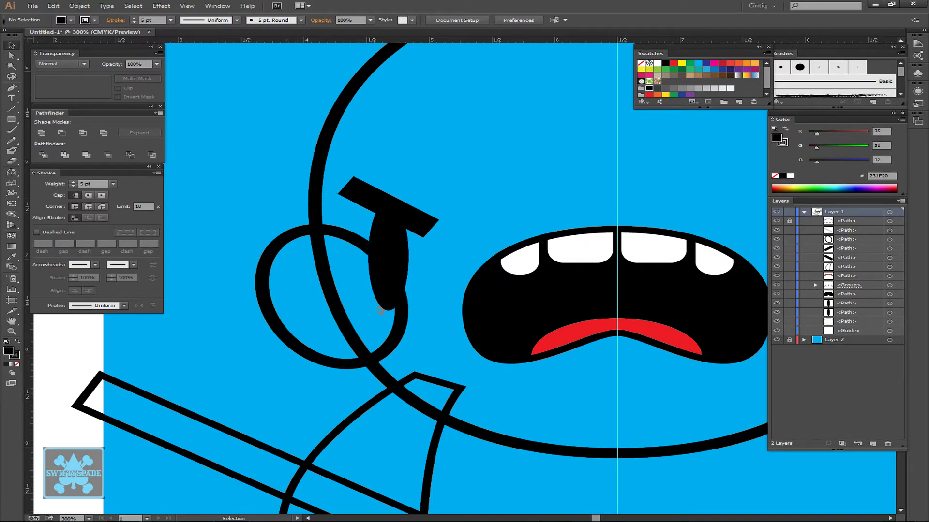
left_click(324, 129)
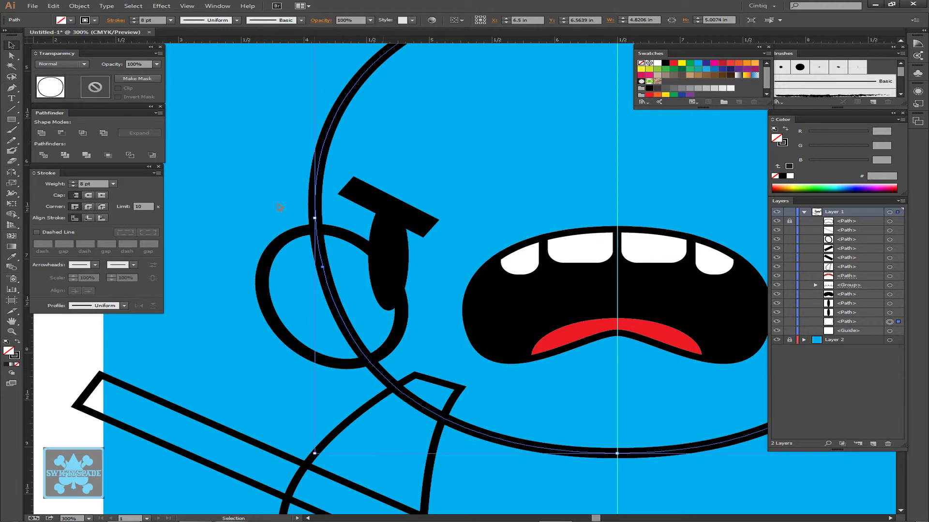
left_click(262, 282)
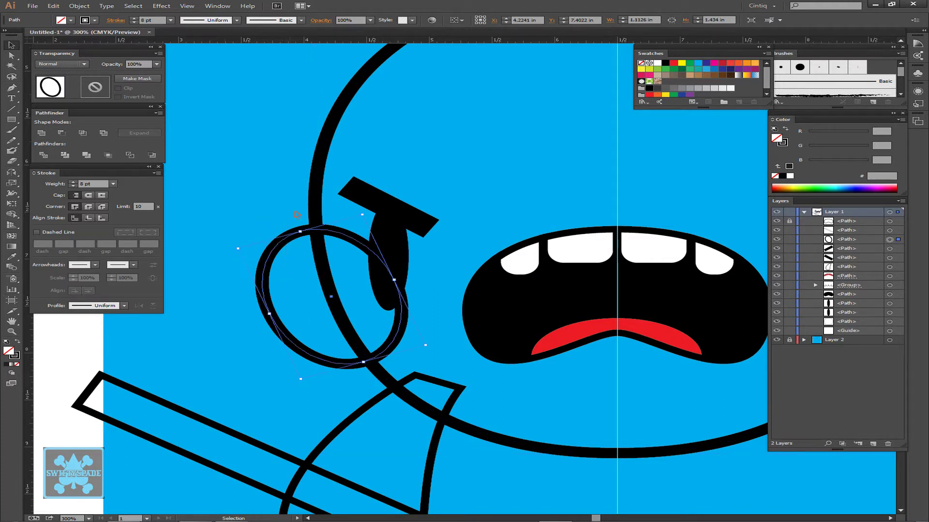
left_click(95, 87)
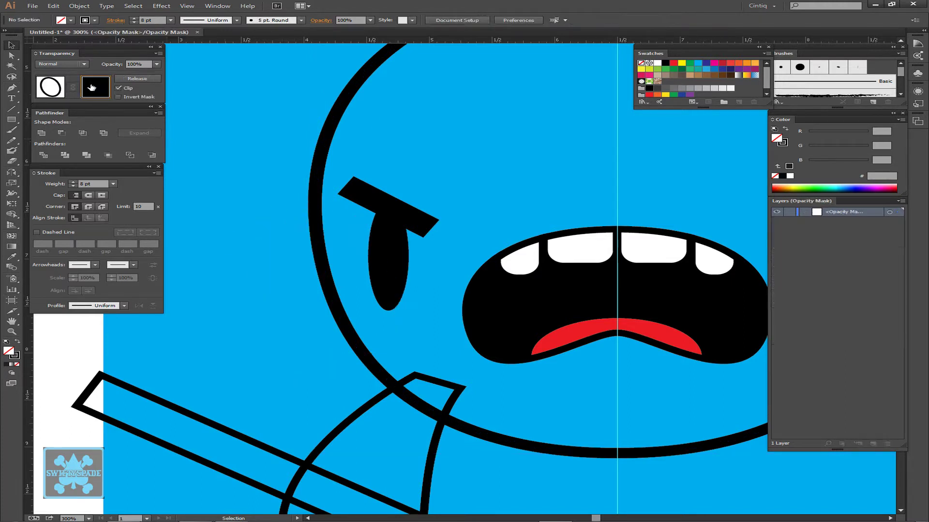
left_click(118, 89)
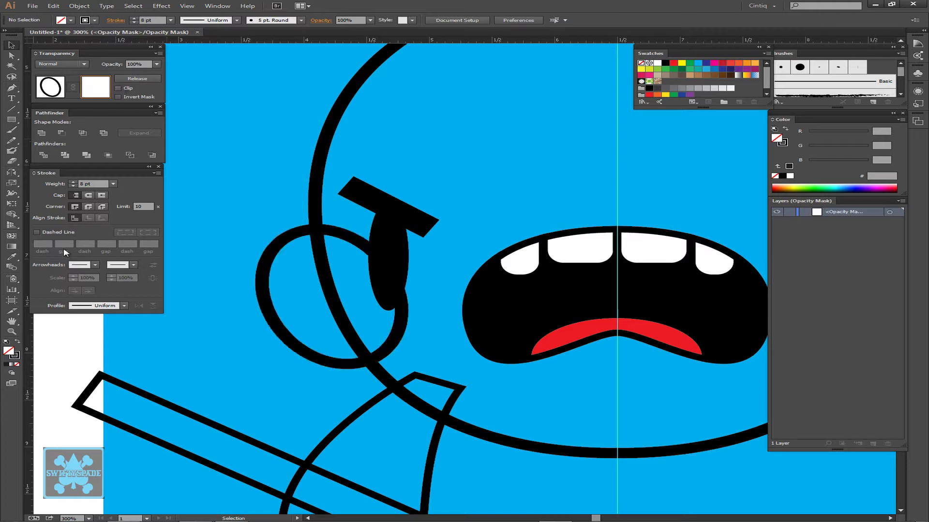
Step: Paste the head outline in place inside the ear's opacity mask, fill it with black, and return to the artwork
key("ctrl+f")
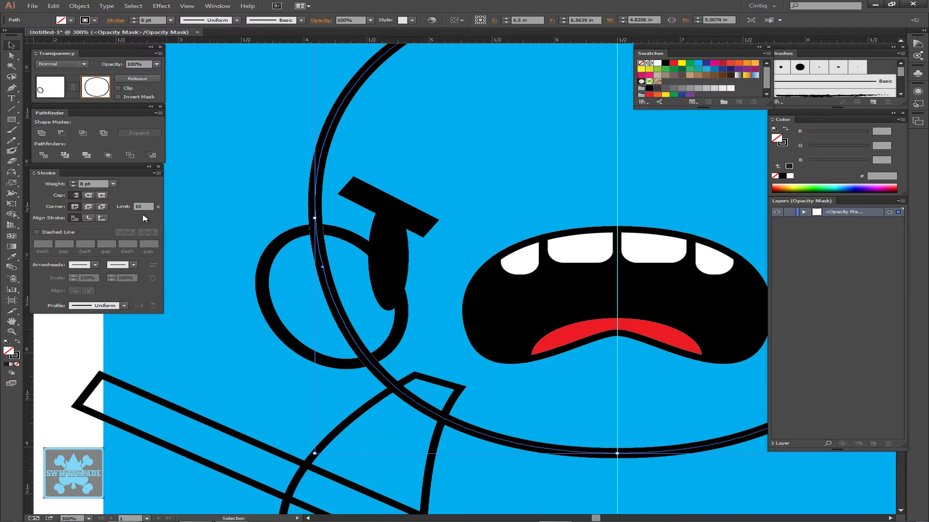
left_click(7, 365)
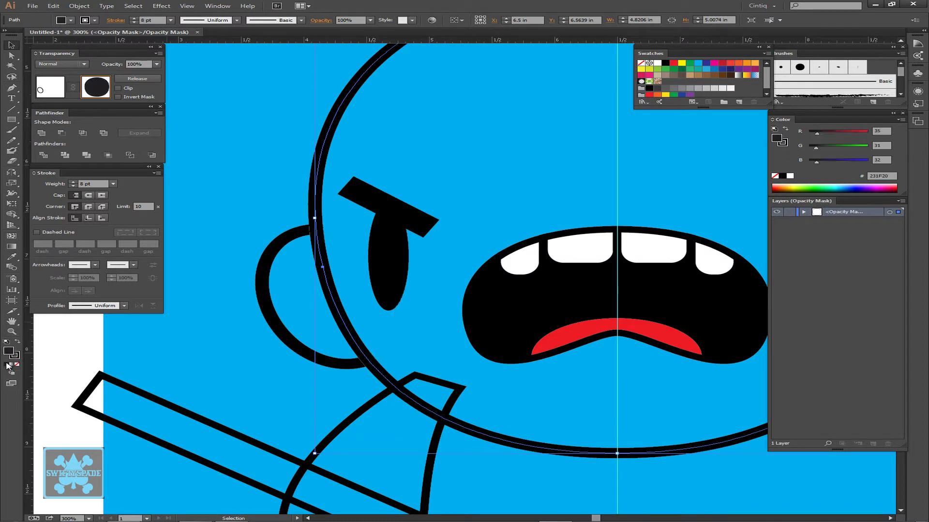
left_click(51, 89)
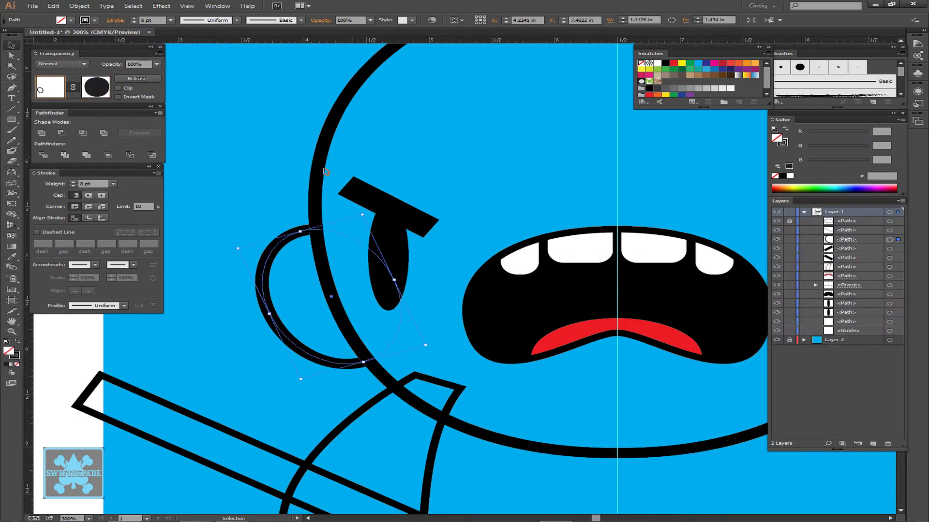
left_click(208, 140)
Step: Reflect a copy of the masked left ear across the vertical centre guide to form the right ear
left_click_drag(332, 203, 277, 193)
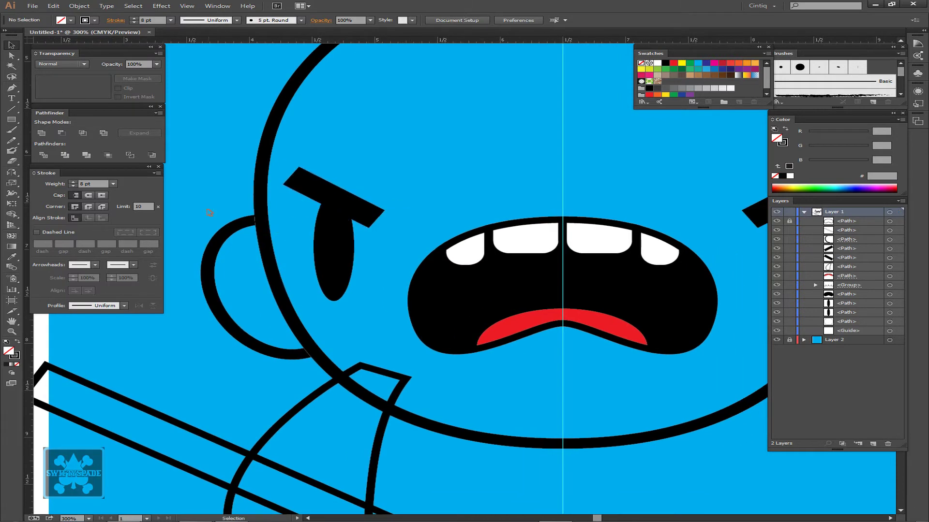
left_click_drag(238, 257, 241, 261)
left_click_drag(677, 285, 434, 330)
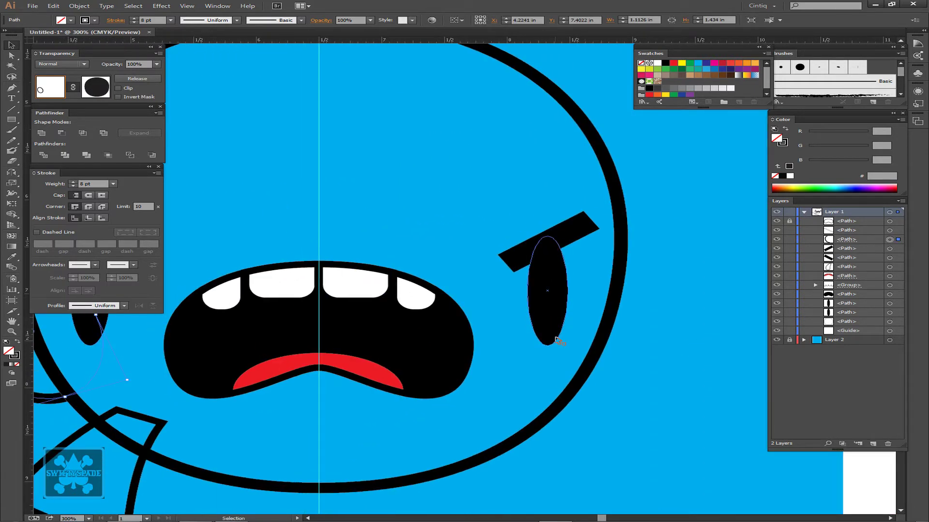
key("o")
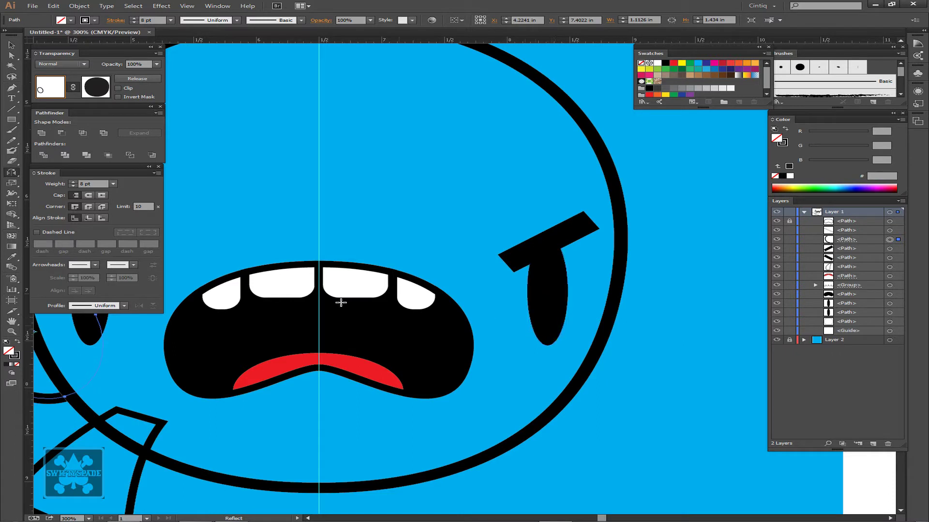
left_click(318, 264)
left_click(318, 264, "alt")
left_click(37, 139)
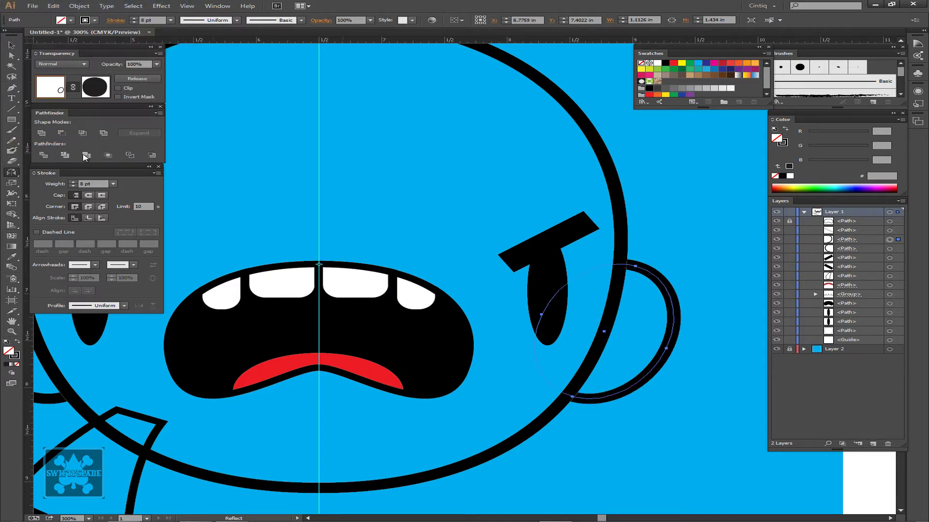
left_click(357, 161, "ctrl")
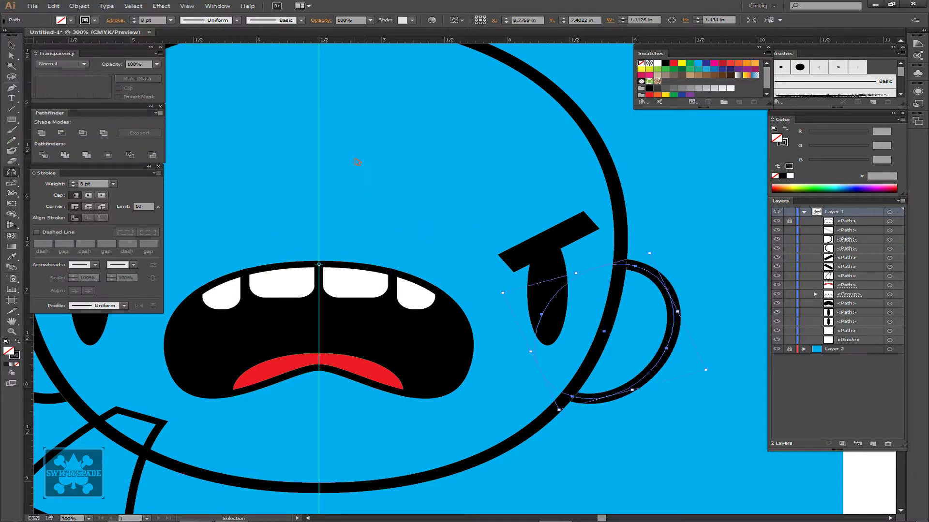
Step: Copy the complete head outline for use as the arm's mask shape
left_click_drag(294, 334, 479, 306)
scroll(683, 330, "right", 5)
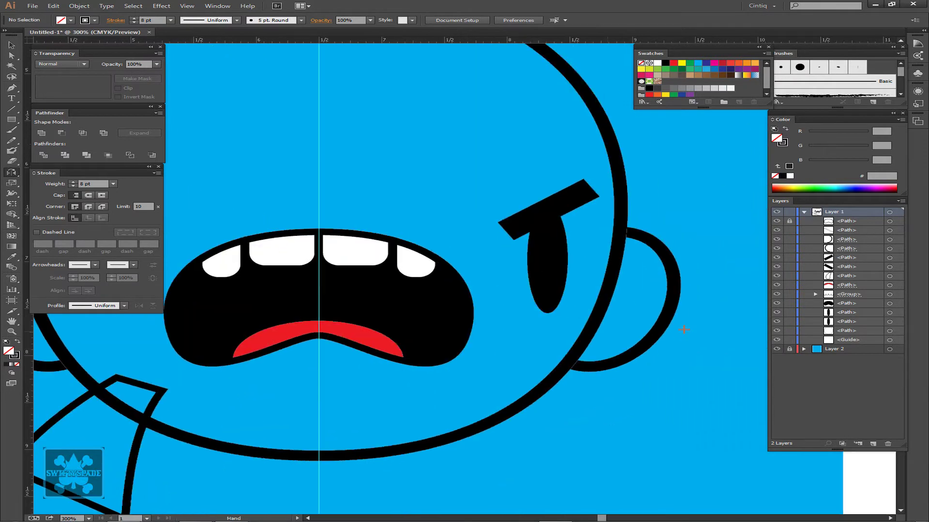
left_click_drag(388, 322, 608, 205)
key("v")
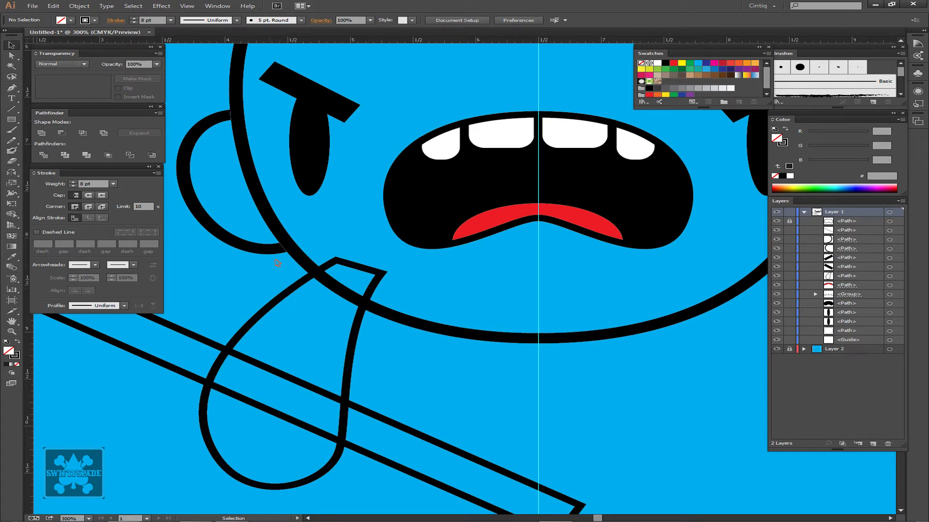
left_click_drag(491, 355, 492, 354)
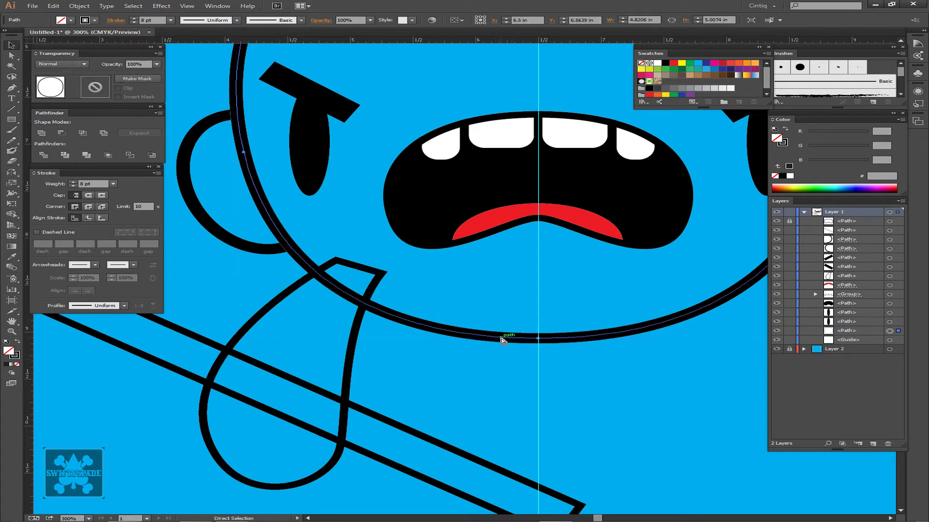
key("ctrl+c")
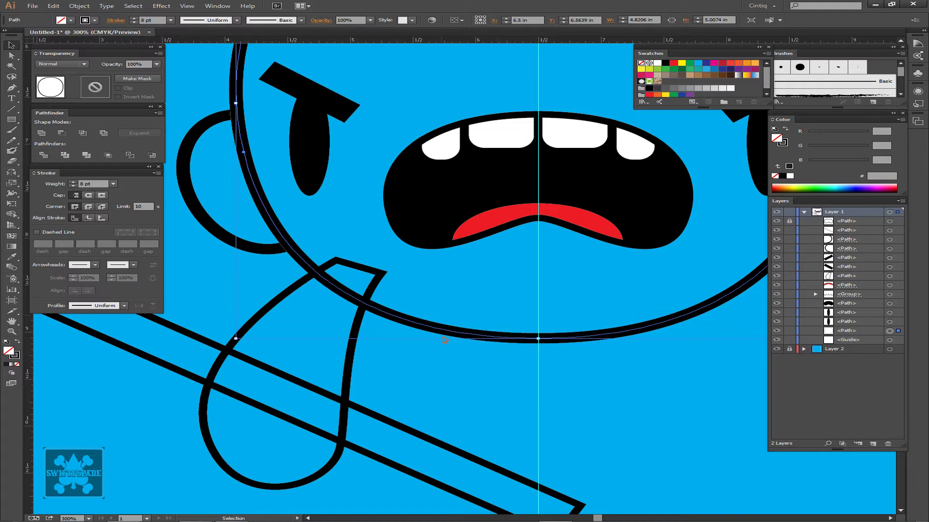
left_click_drag(482, 386, 460, 293)
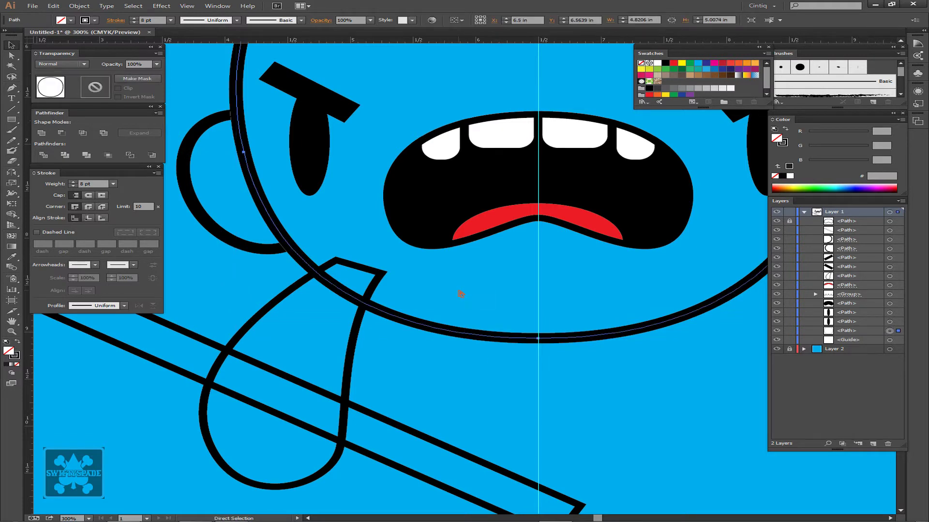
key("v")
key("a")
key("v")
Step: Add an opacity mask with clipping off to the teardrop-shaped left arm
left_click(137, 78)
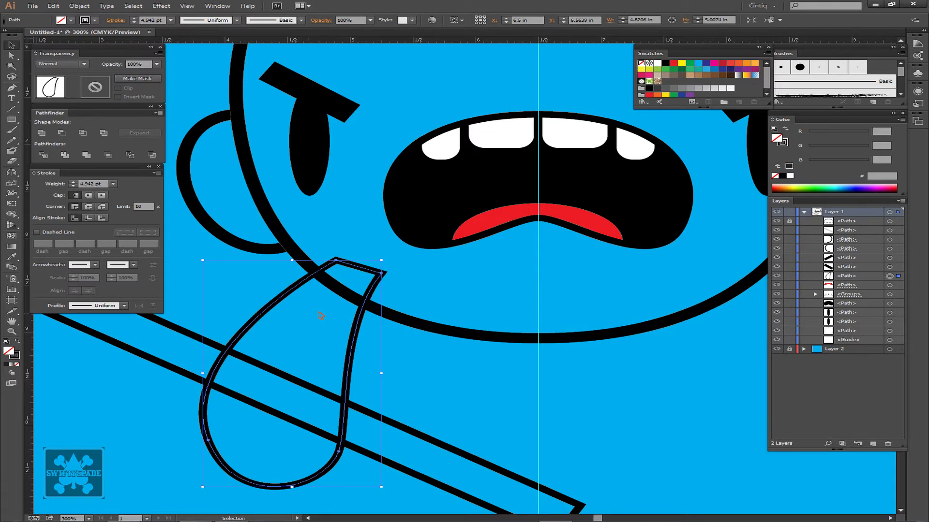
left_click(96, 88)
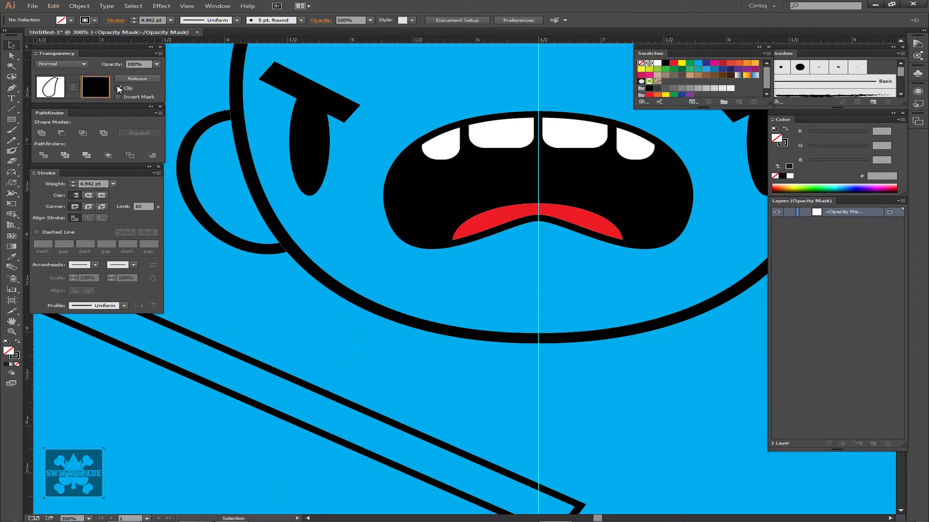
left_click(118, 89)
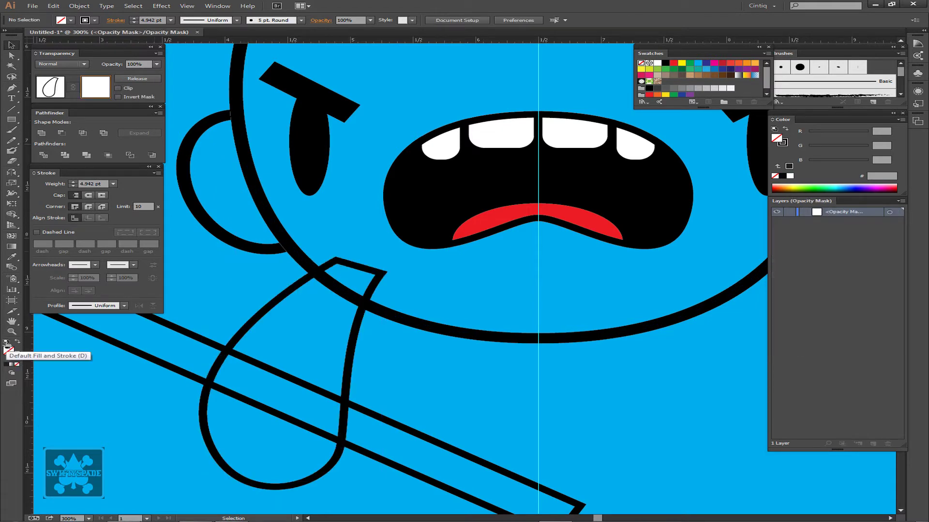
Step: Paste the head outline in place inside the left arm's opacity mask, fill it with black, and return to the artwork
key("ctrl+f")
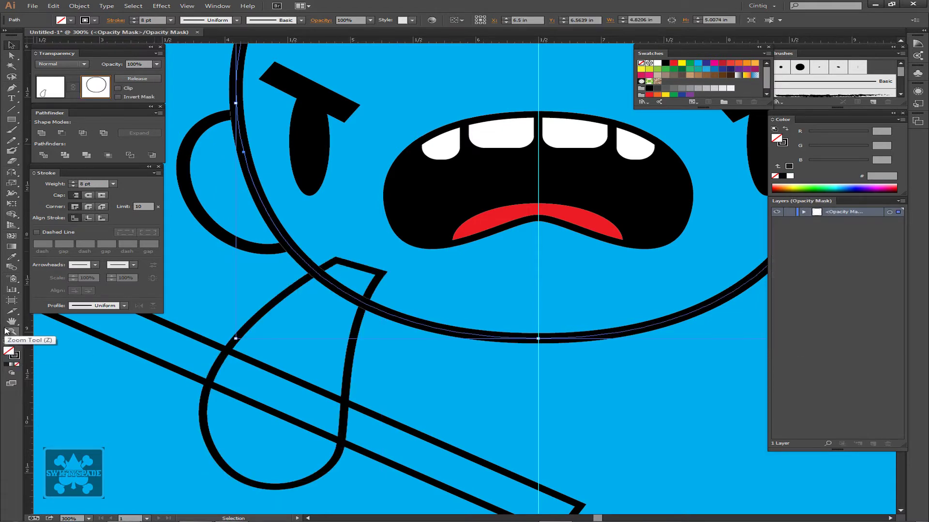
left_click(7, 365)
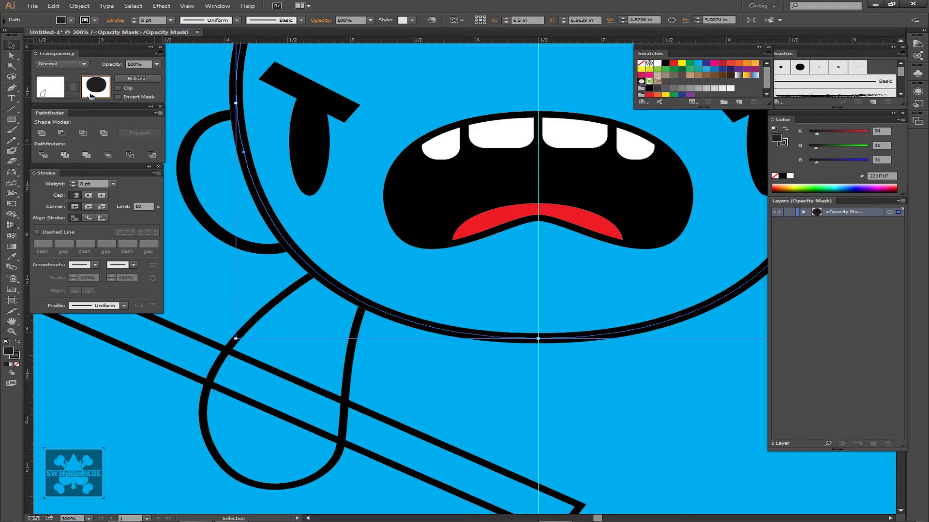
left_click(52, 88)
left_click(312, 211)
Step: Reflect a copy of the masked left arm across the vertical centre guide to form the right arm
left_click_drag(322, 299, 354, 249)
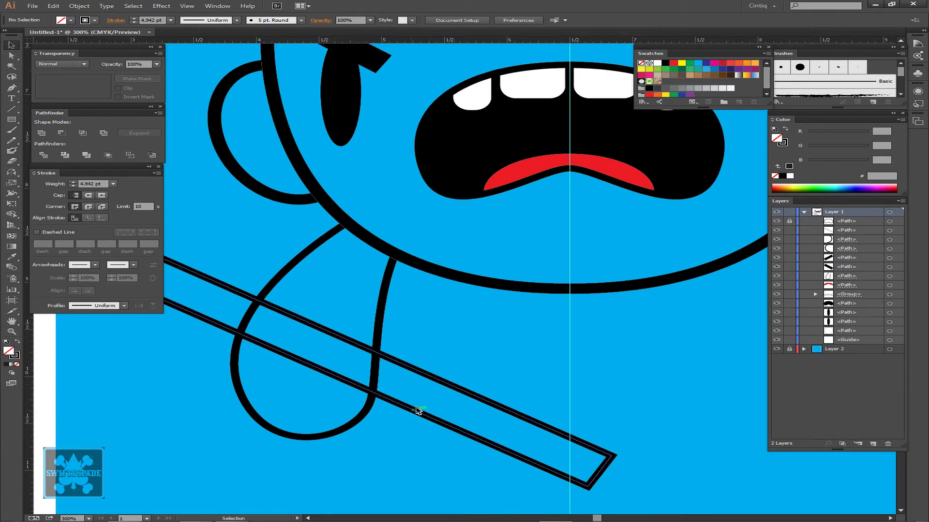
left_click_drag(412, 315, 415, 315)
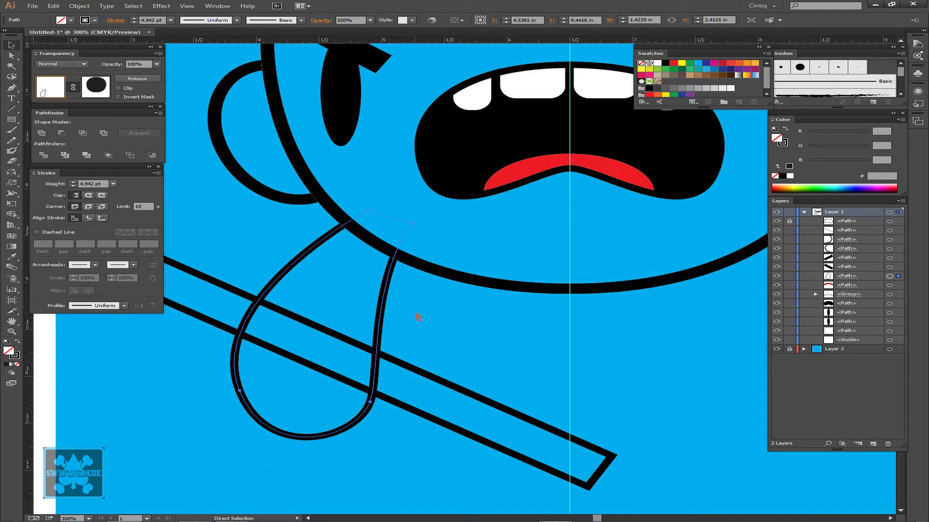
left_click(418, 317)
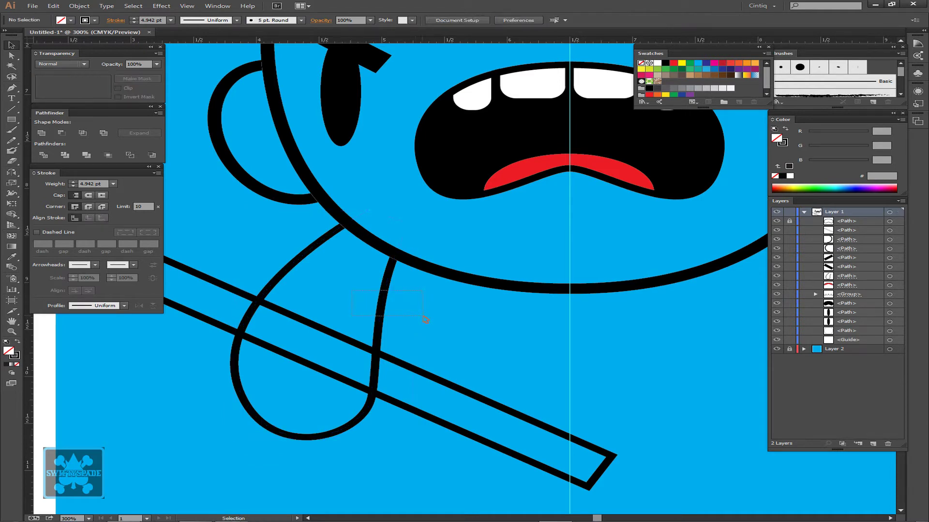
left_click_drag(425, 320, 425, 320)
scroll(438, 348, "right", 3)
key("o")
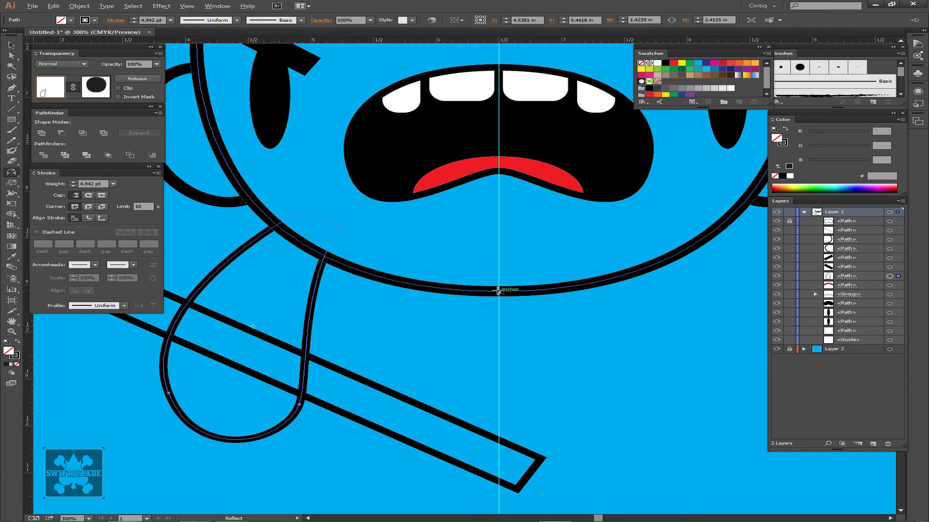
left_click(498, 291, "alt")
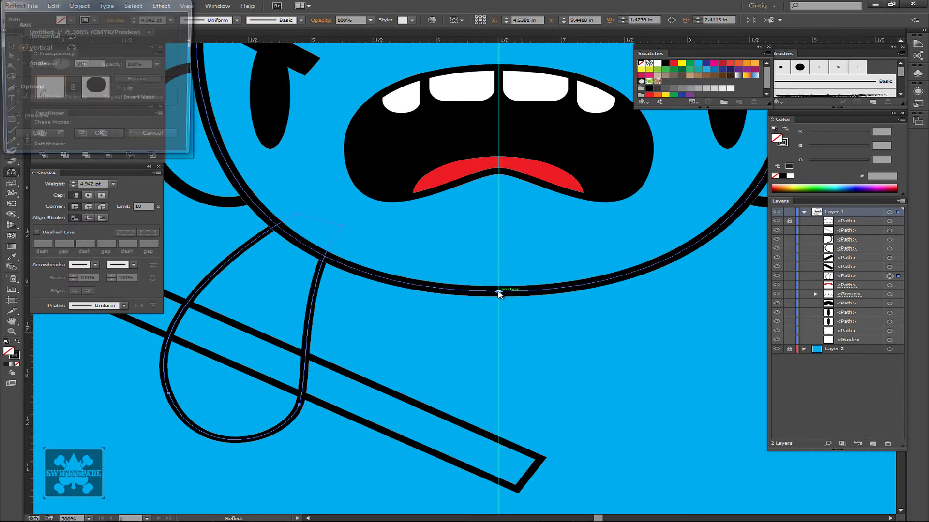
left_click(39, 141)
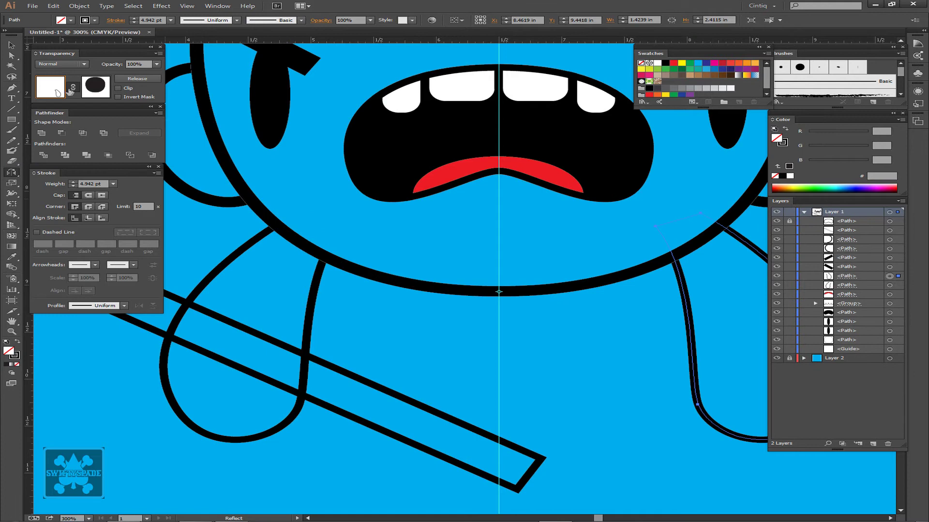
key("v")
key("ctrl+shift+a")
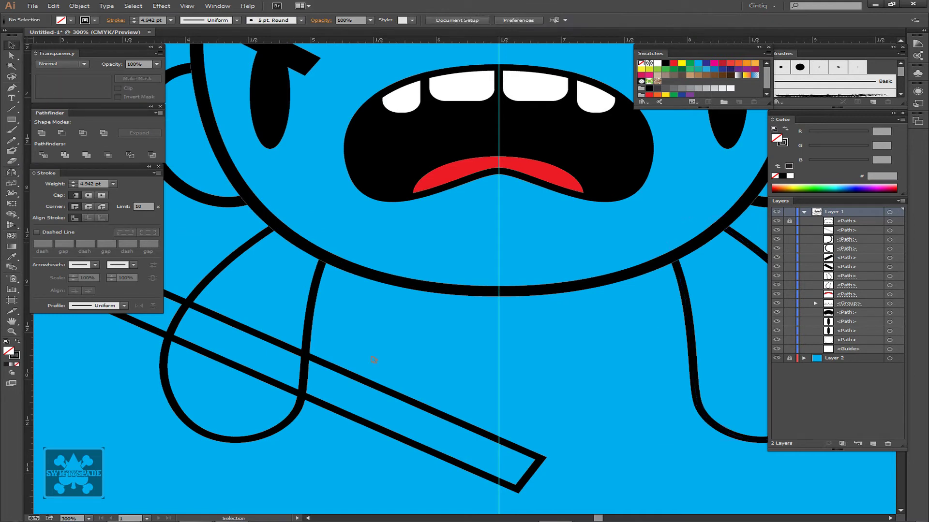
Step: Copy the left arm outline and add an opacity mask with clipping off to the diagonal bar crossing the arm
left_click(339, 324)
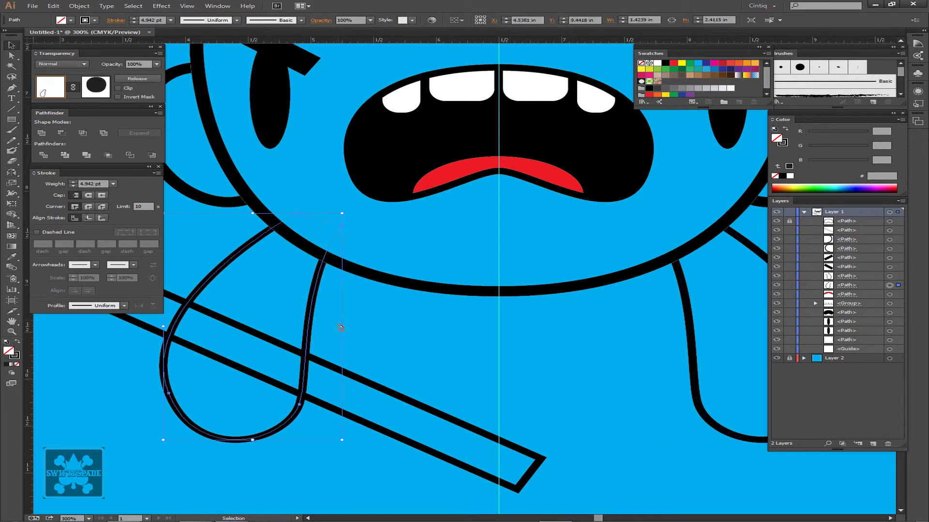
key("a")
left_click_drag(391, 334, 274, 282)
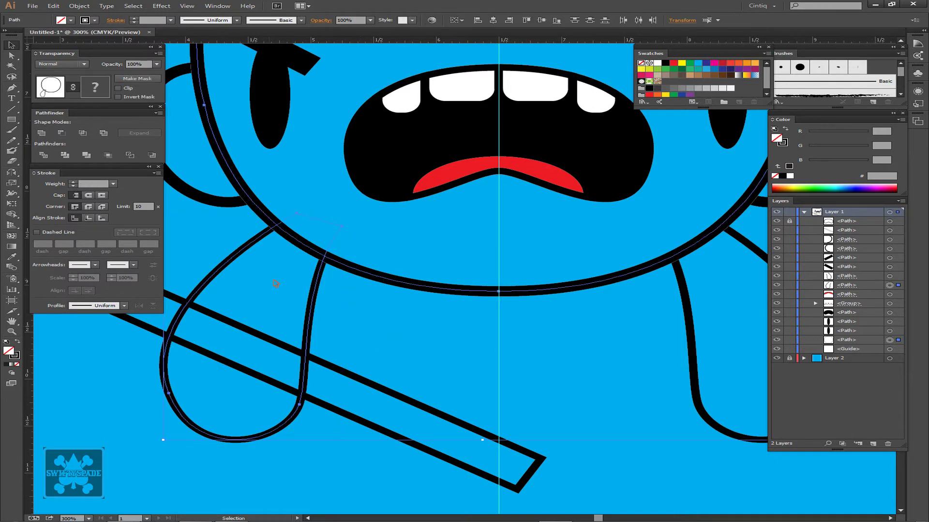
left_click(390, 325)
left_click(307, 308)
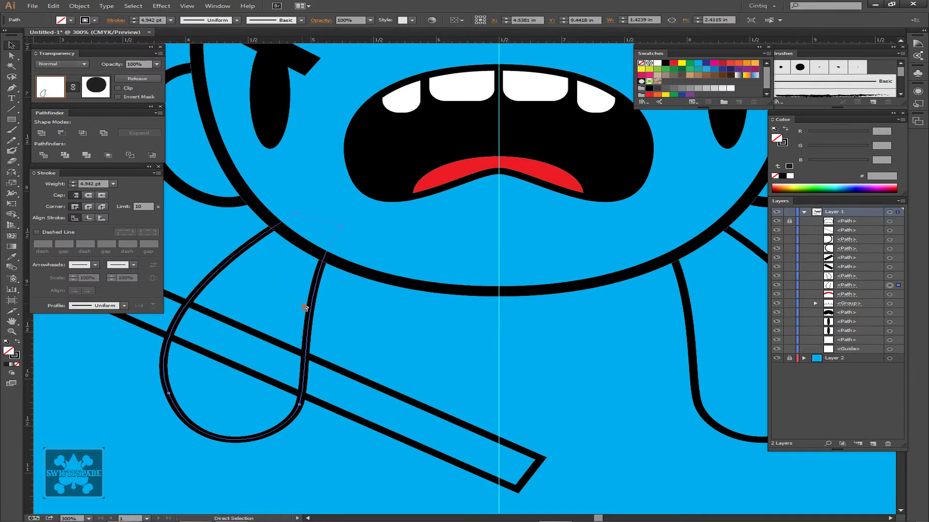
key("v")
left_click(359, 419)
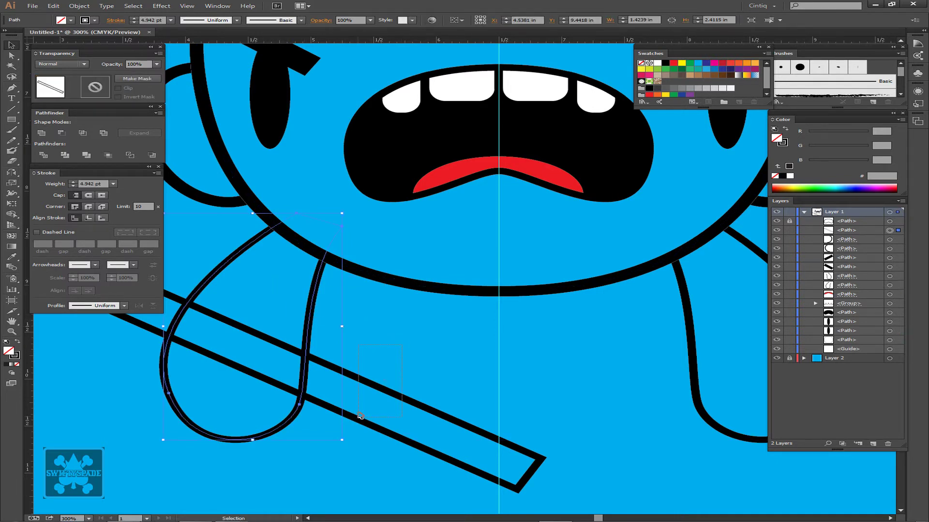
double_click(99, 86)
left_click(118, 89)
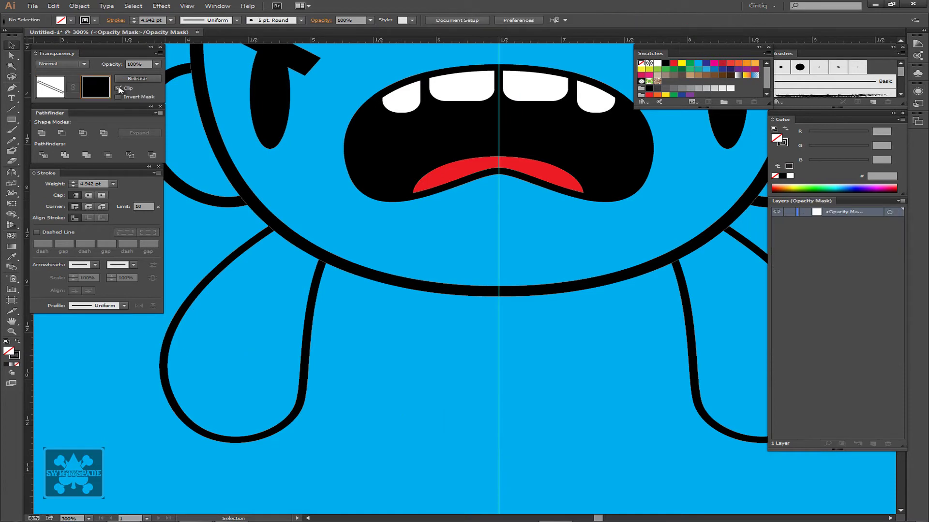
Step: Paste the left arm outline in place inside the diagonal bar's opacity mask, fill it with black, and return to the artwork
key("a")
key("ctrl+f")
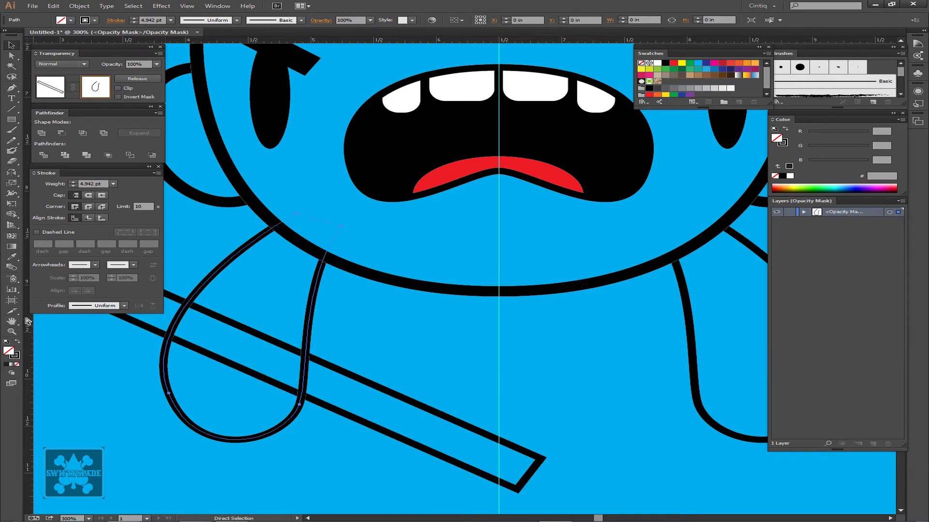
key("v")
left_click(9, 366)
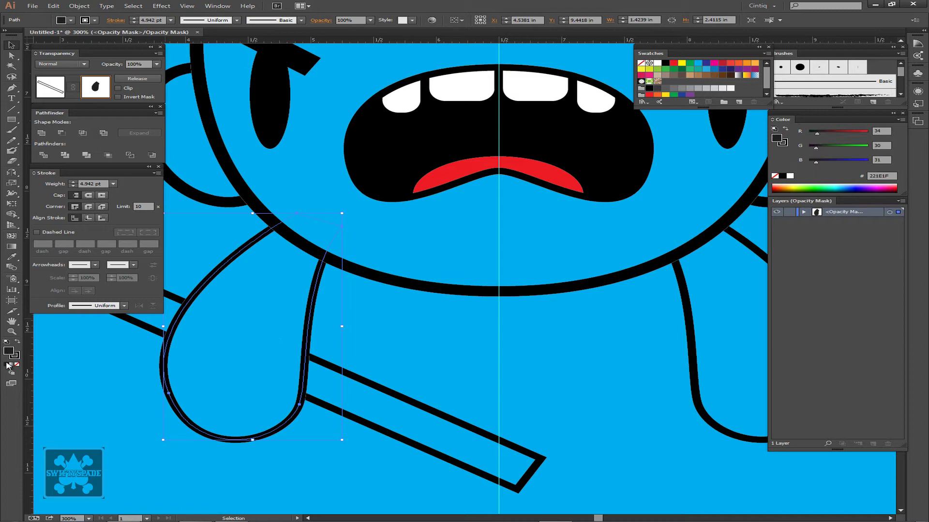
left_click(51, 90)
left_click(378, 349)
left_click_drag(357, 339, 508, 395)
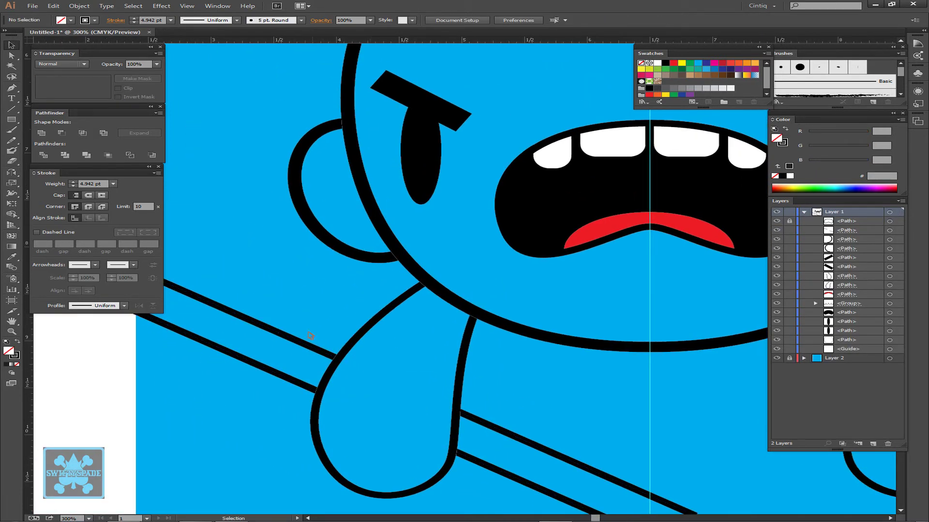
Step: Reopen the diagonal bar's opacity mask, remove the stroke from the arm shape, and fill it with white
left_click_drag(252, 336, 254, 338)
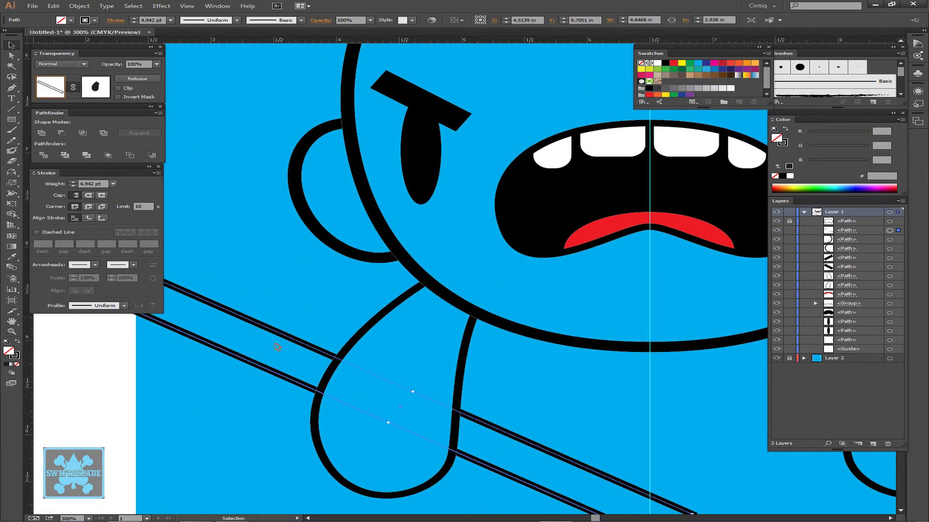
left_click(106, 86)
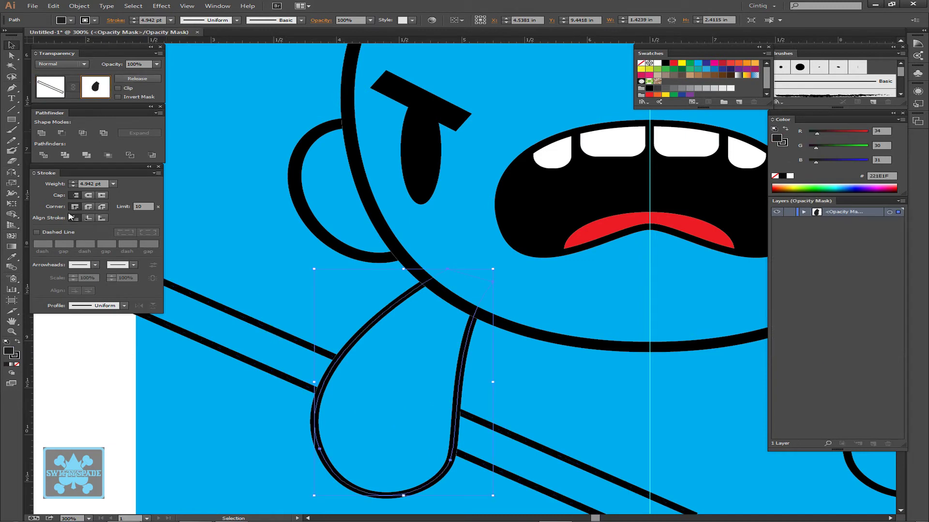
left_click(18, 364)
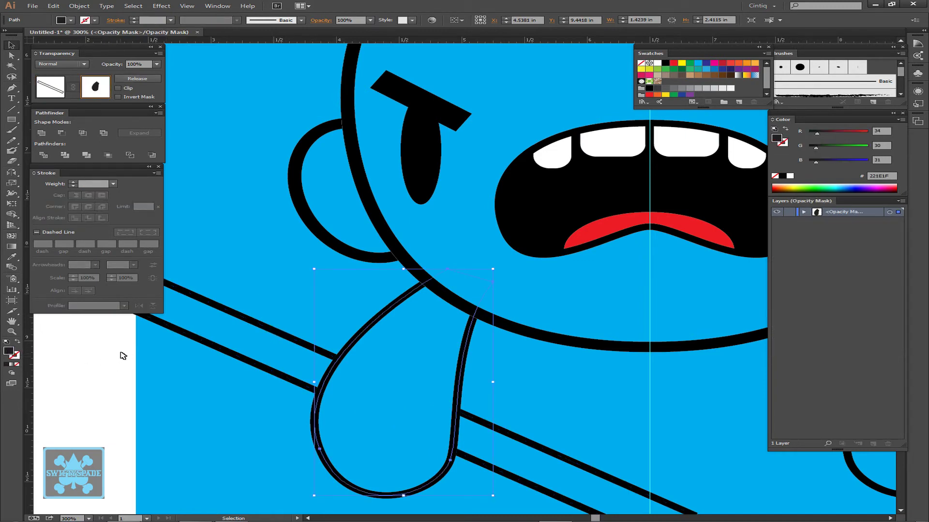
left_click(657, 63)
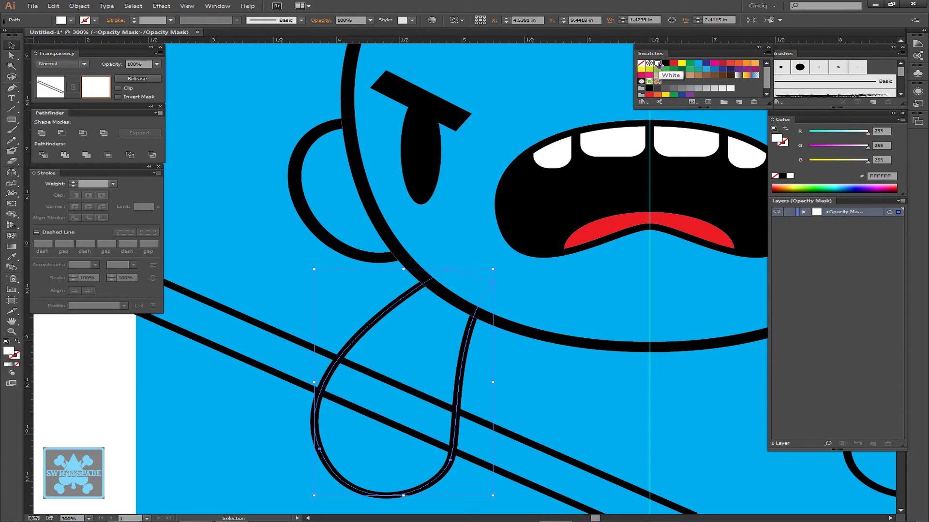
Step: Sketch a curved white path over the arm in the bar's mask with the Pen tool, and delete it
key("p")
left_click_drag(313, 351, 344, 375)
left_click_drag(404, 390, 411, 355)
left_click_drag(344, 292, 328, 297)
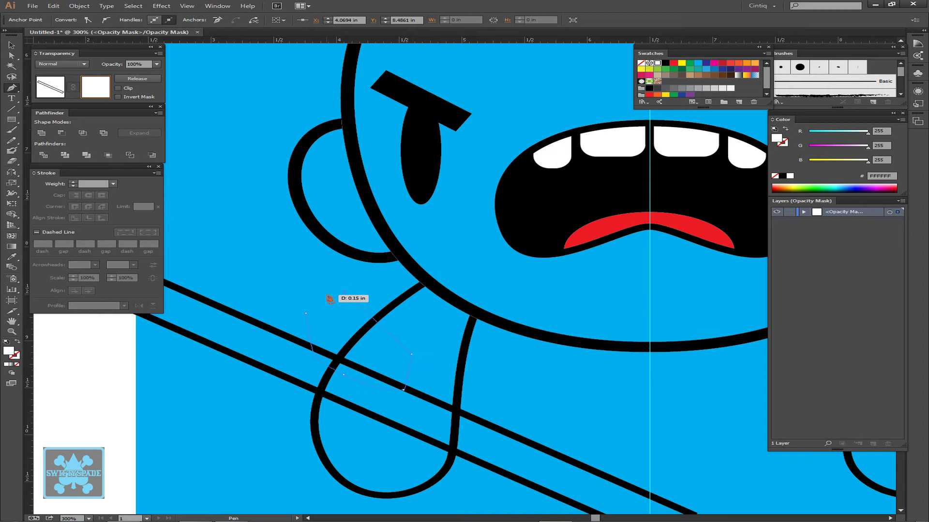
left_click(326, 295)
key("Delete")
key("Delete")
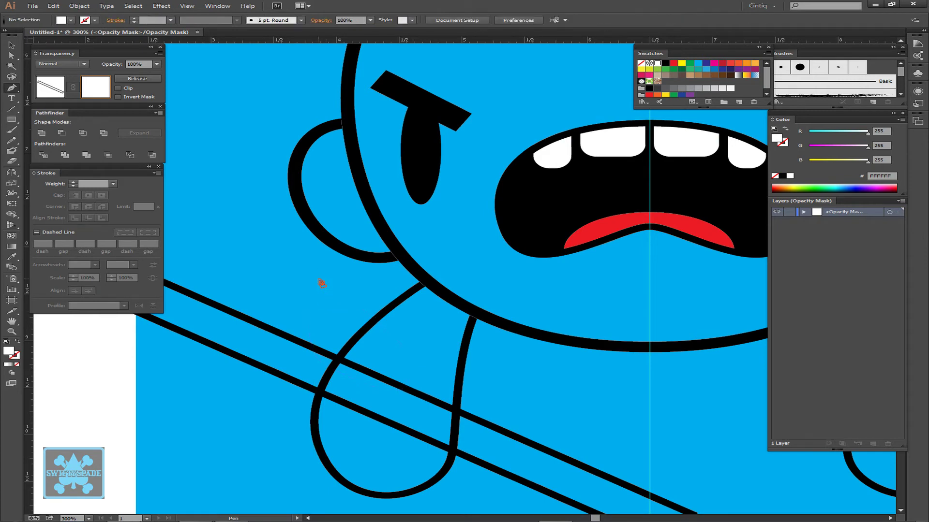
Step: Return to the artwork and copy the left arm outline on its own
key("v")
left_click(56, 93)
left_click_drag(359, 332, 398, 344)
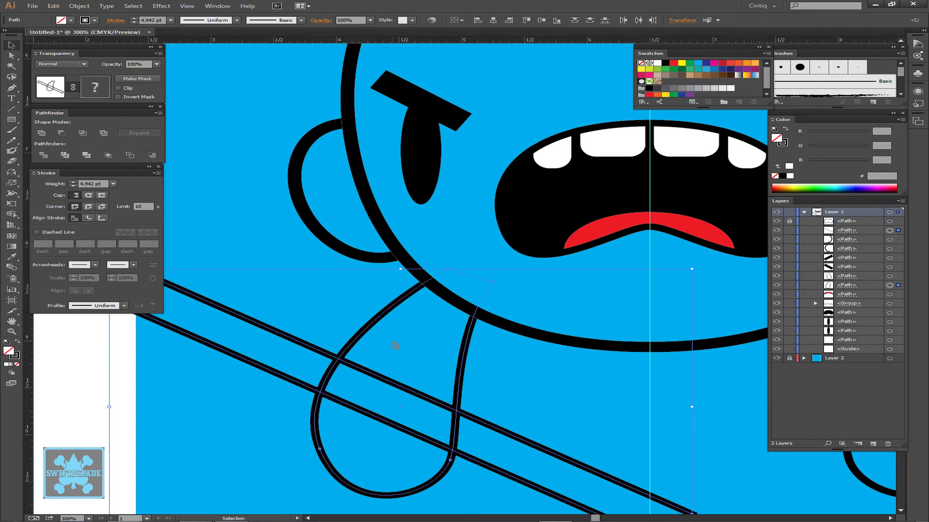
left_click(333, 307)
left_click_drag(333, 307, 394, 329)
key("v")
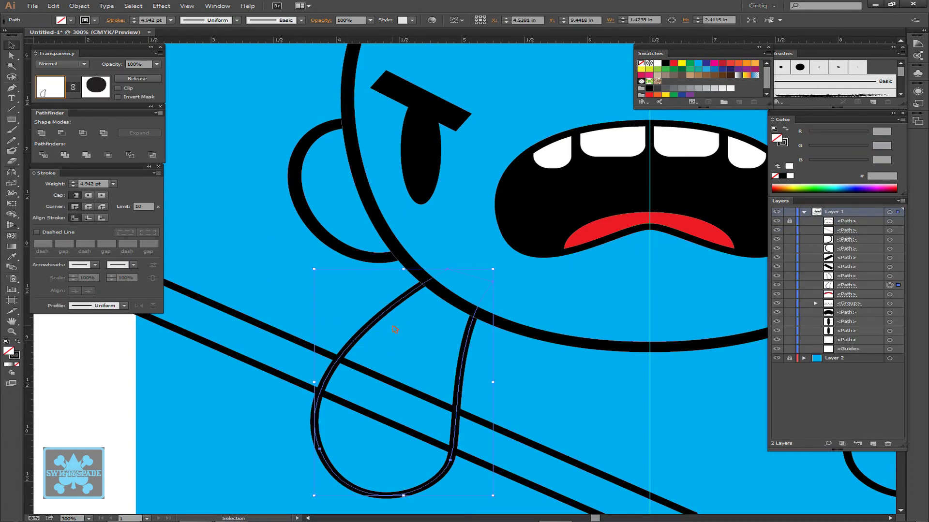
Step: Paste the copied arm outline in place inside the diagonal bar's opacity mask, fill it with black, and exit the mask
left_click(219, 348)
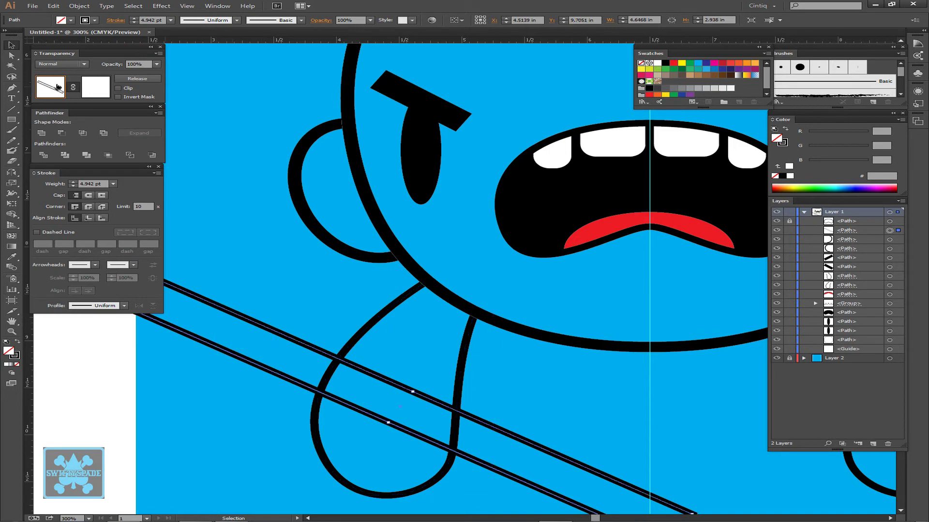
left_click(96, 87)
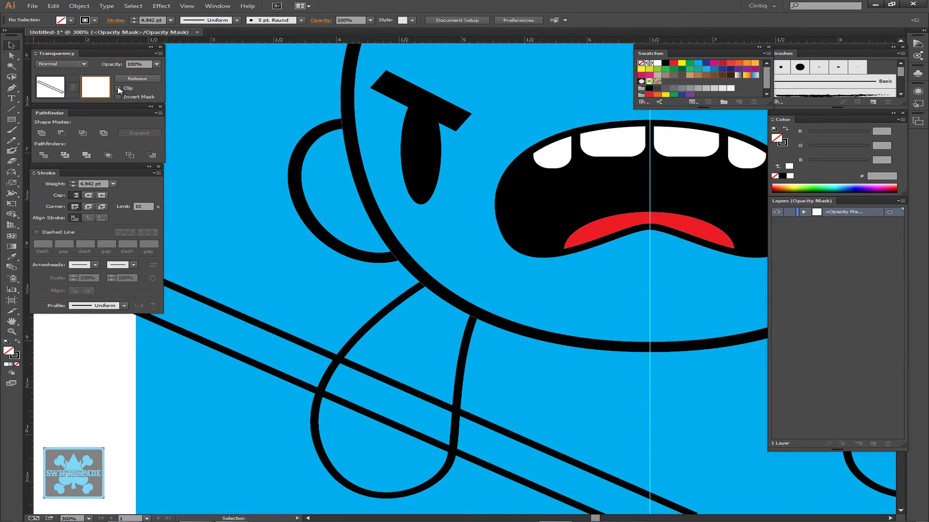
key("ctrl+f")
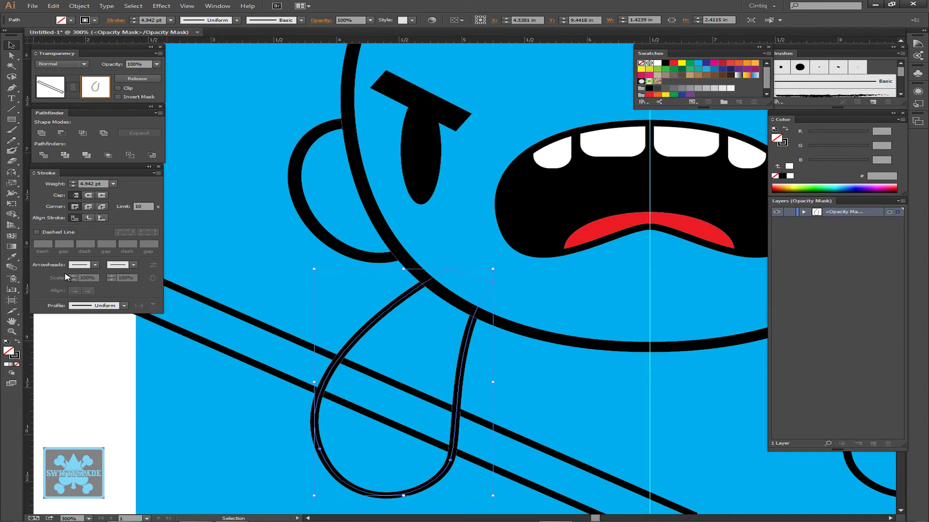
left_click(649, 88)
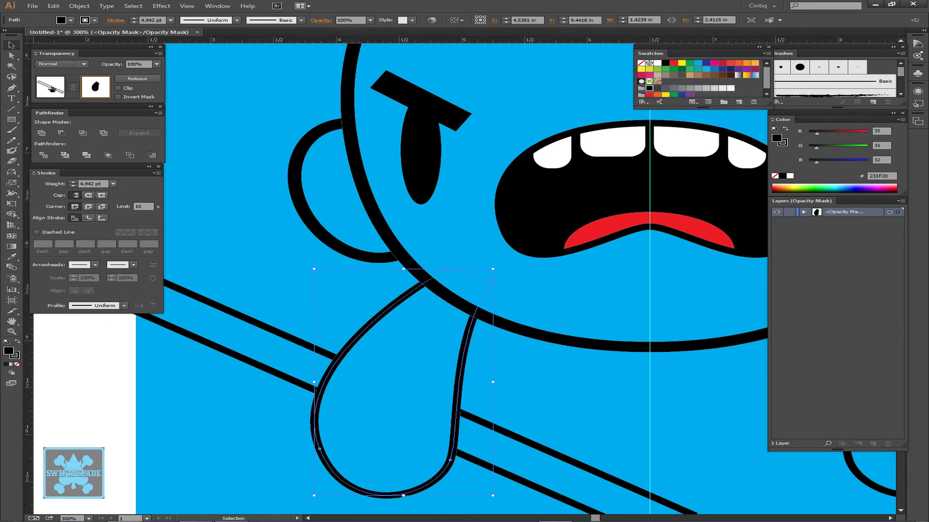
left_click(52, 88)
left_click(193, 155)
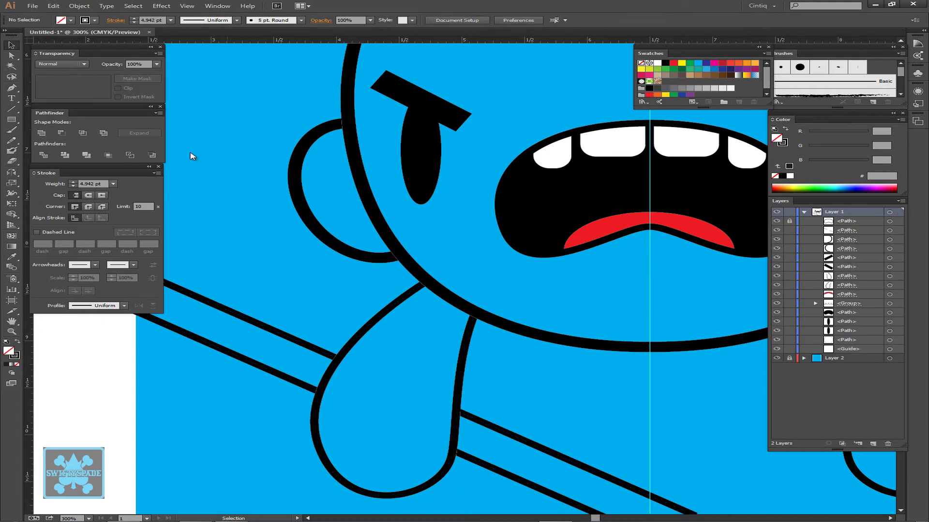
Step: Remove the stroke from the black arm shape in the bar's mask, and try a white fill before undoing it
left_click(270, 329)
left_click(96, 87)
left_click_drag(271, 292, 211, 229)
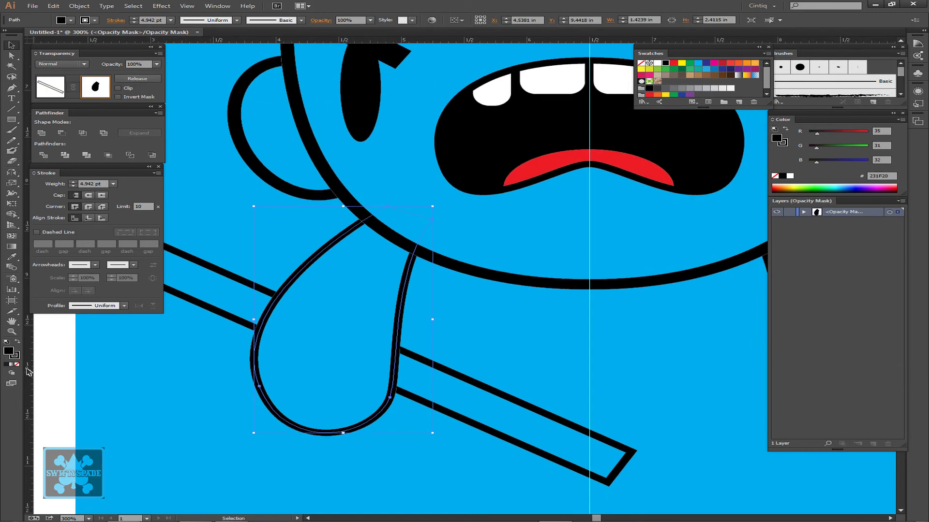
left_click(14, 357)
left_click(17, 364)
left_click(8, 350)
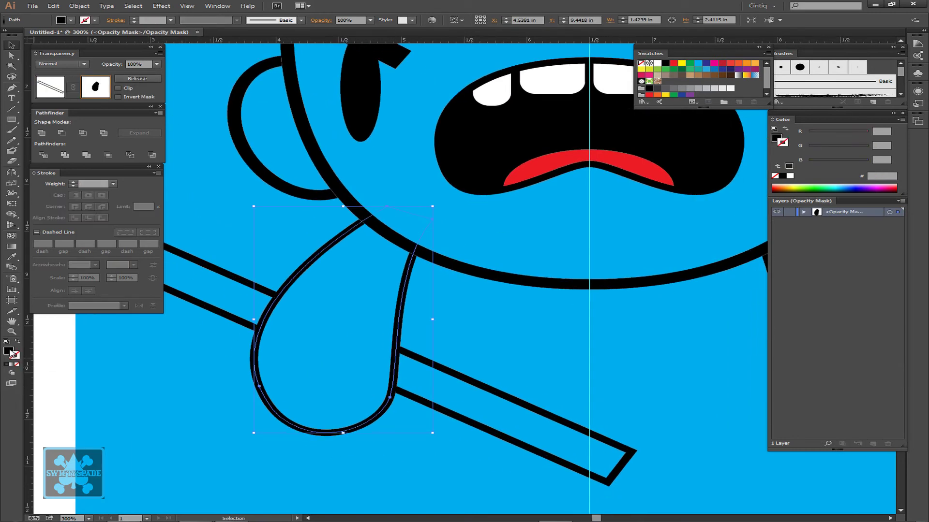
left_click(657, 63)
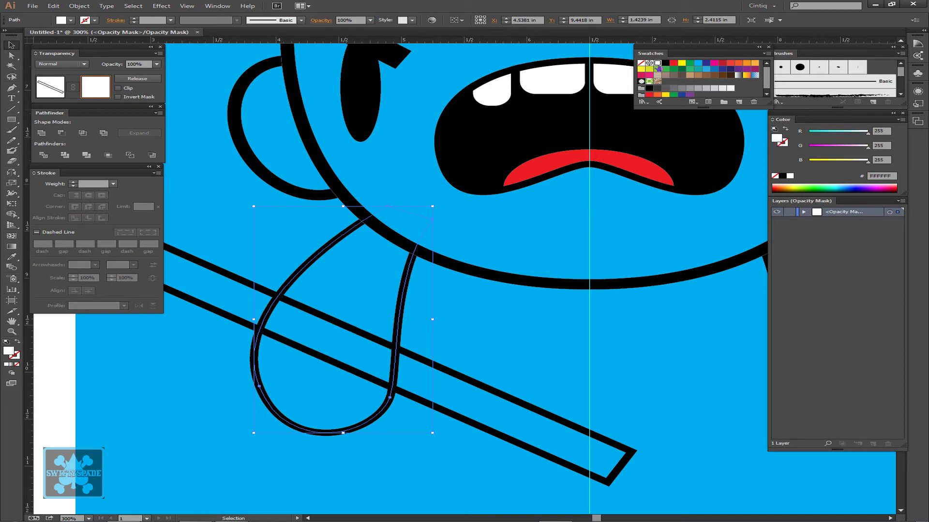
key("ctrl+z")
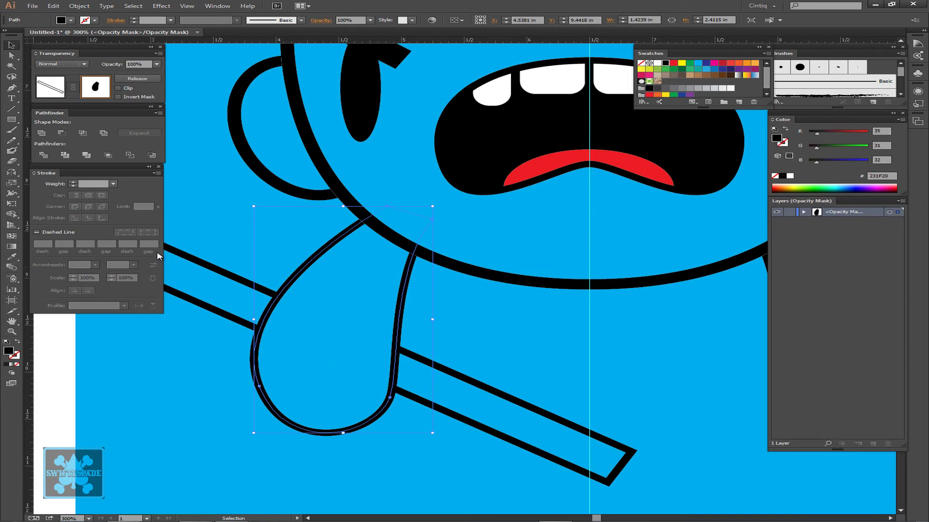
Step: Draw a white curved shape with the Pen tool in the mask, covering the bar's upper edge where it enters the left arm
key("a")
left_click(209, 188)
key("v")
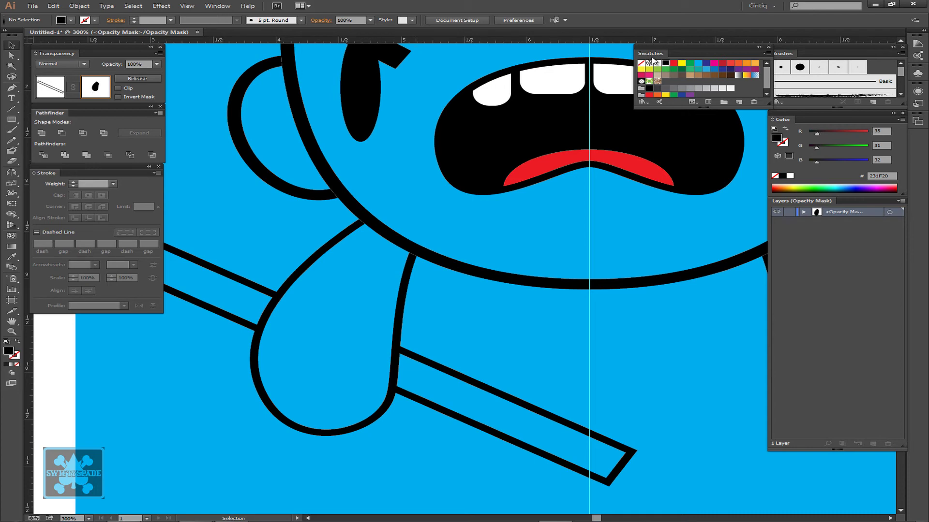
left_click(656, 63)
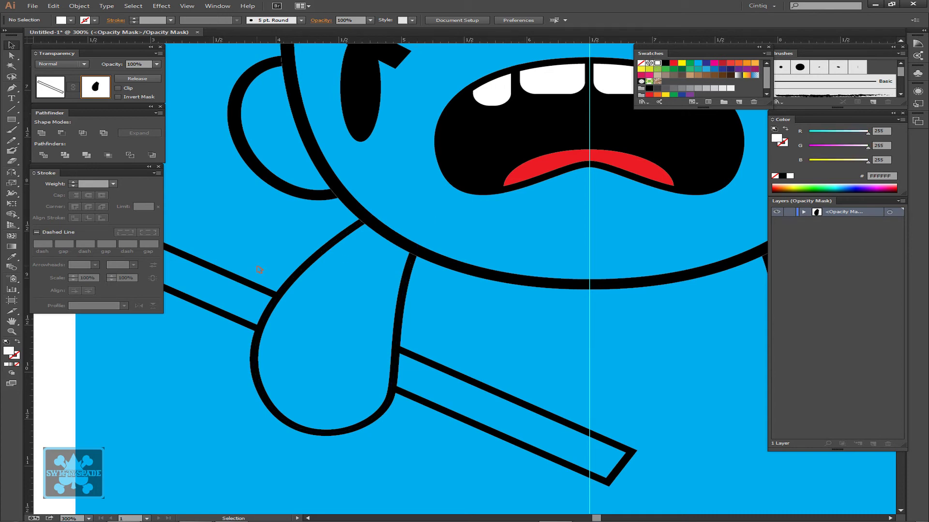
key("p")
left_click_drag(235, 289, 234, 289)
left_click_drag(269, 305, 309, 330)
left_click_drag(325, 335, 335, 327)
left_click_drag(351, 299, 352, 288)
left_click(342, 266)
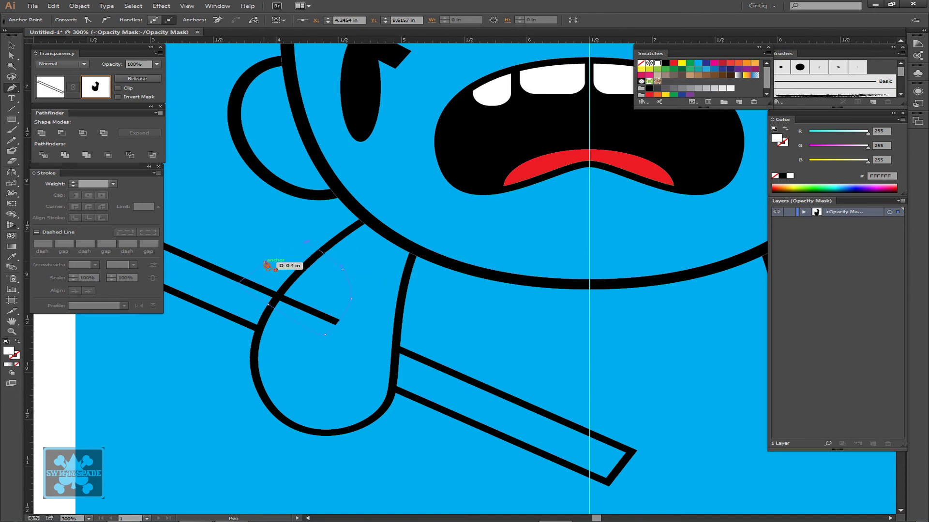
left_click(262, 246, "ctrl")
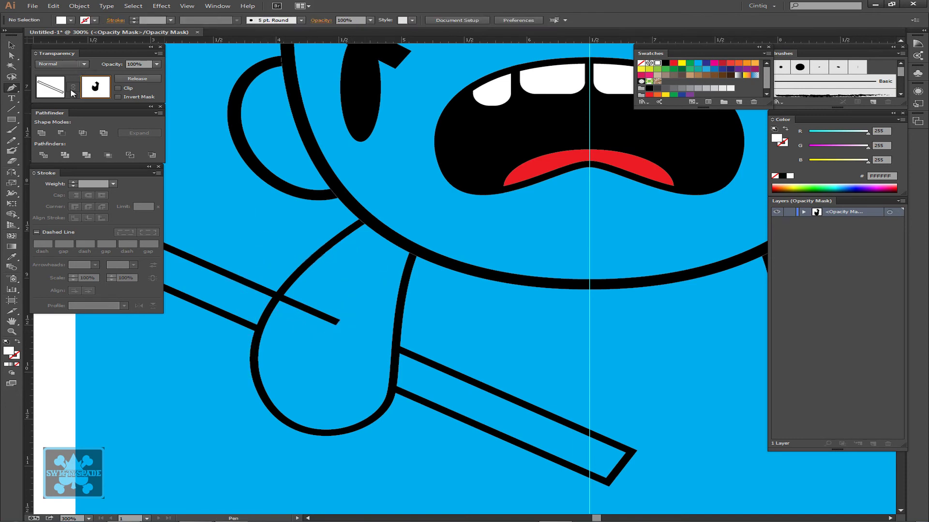
Step: Delete the black arm shape from the diagonal bar's opacity mask
key("v")
left_click(339, 232)
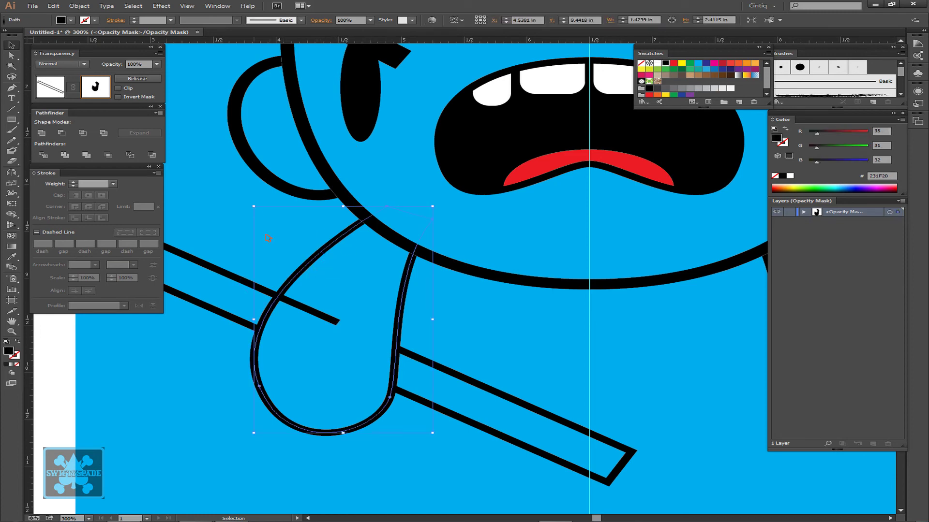
key("Delete")
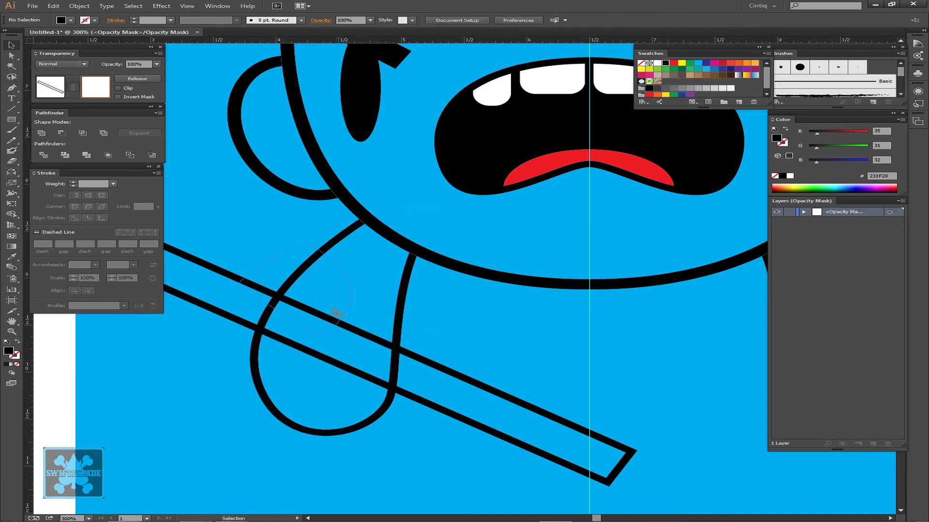
left_click_drag(501, 196, 435, 309)
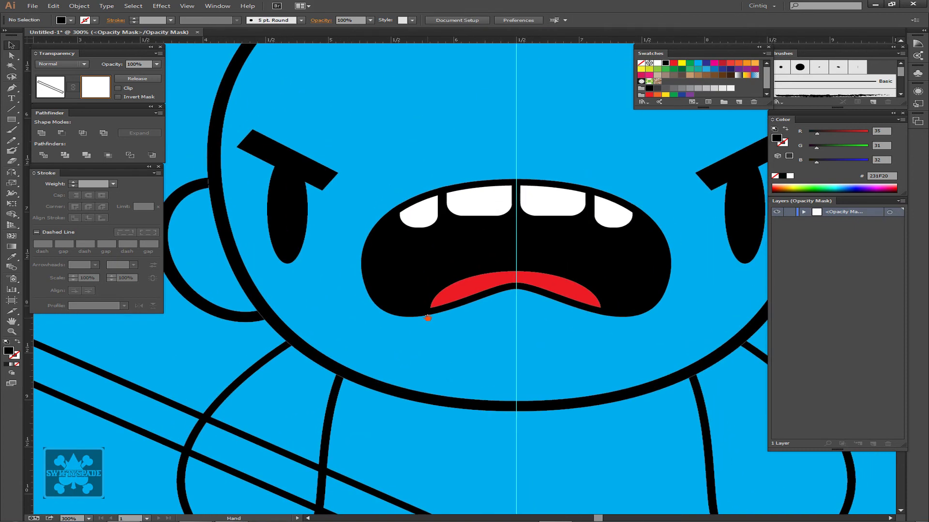
key("ctrl+minus")
key("ctrl+minus")
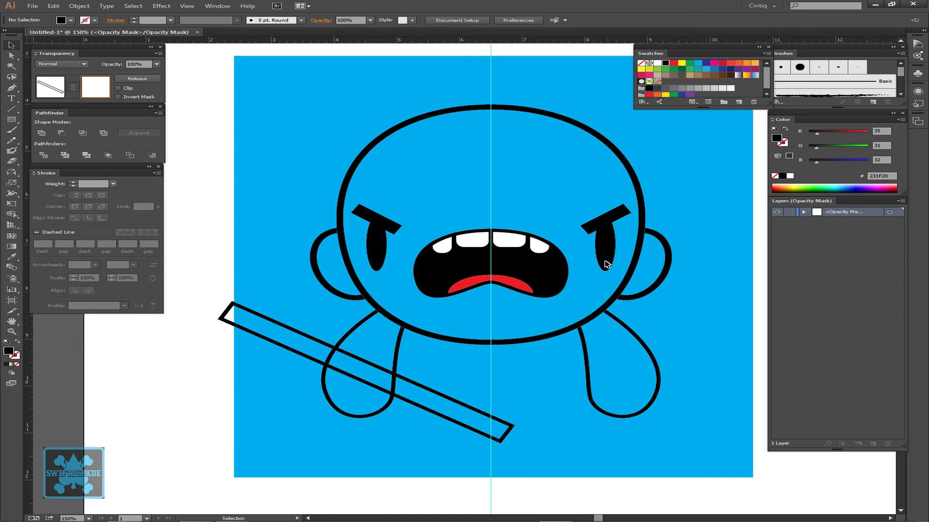